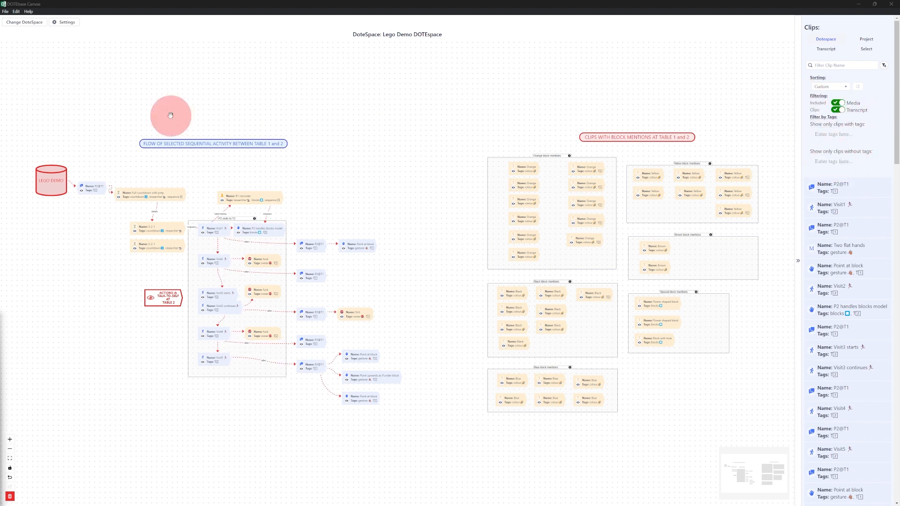
Review the canvas's background, minimap and control settings and the default edge settings, and close them without saving
{"action": "left_click", "coordinate": [66, 23]}
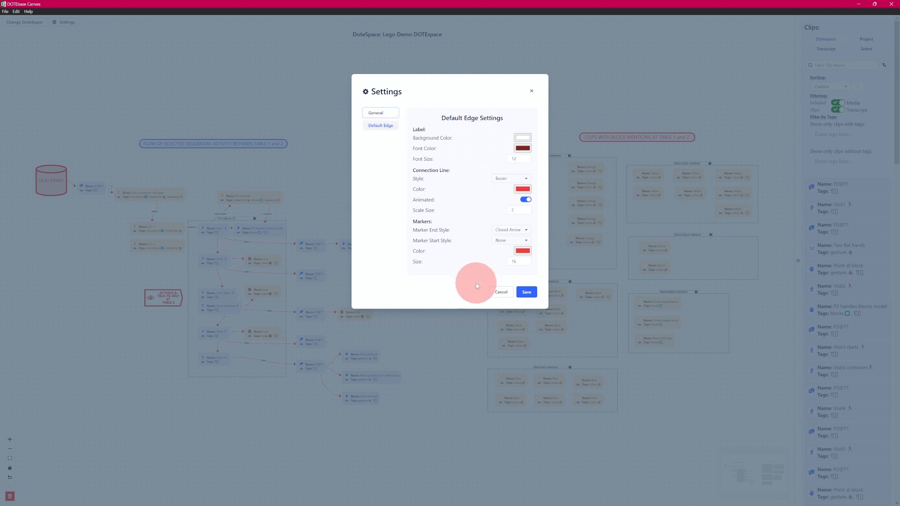
{"action": "left_click", "coordinate": [383, 113]}
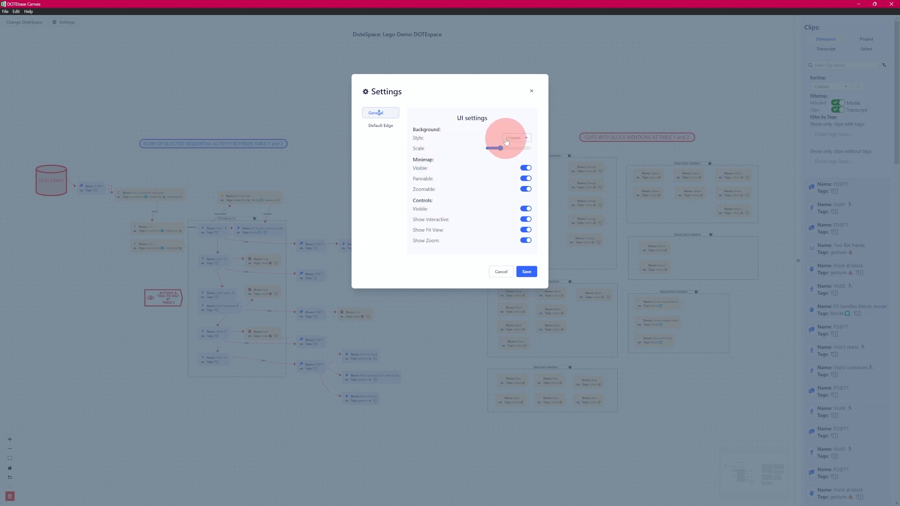
{"action": "left_click", "coordinate": [523, 137]}
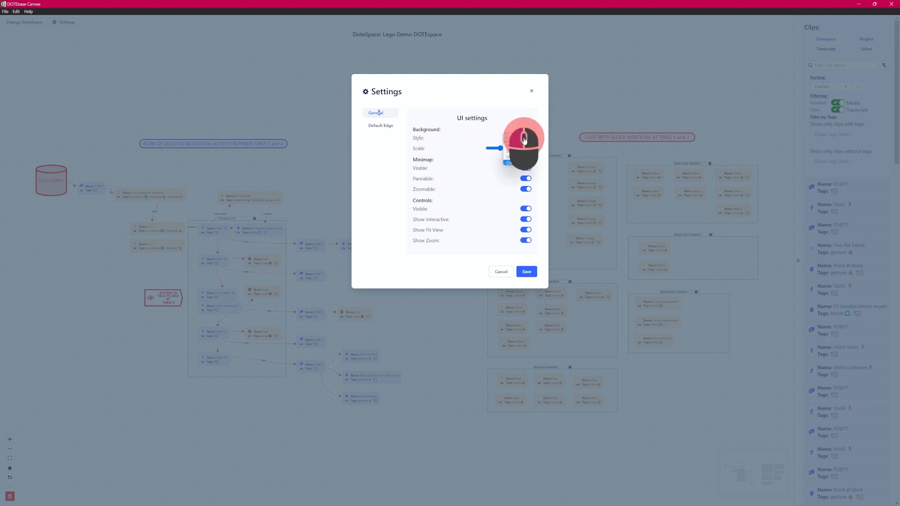
{"action": "left_click", "coordinate": [520, 164]}
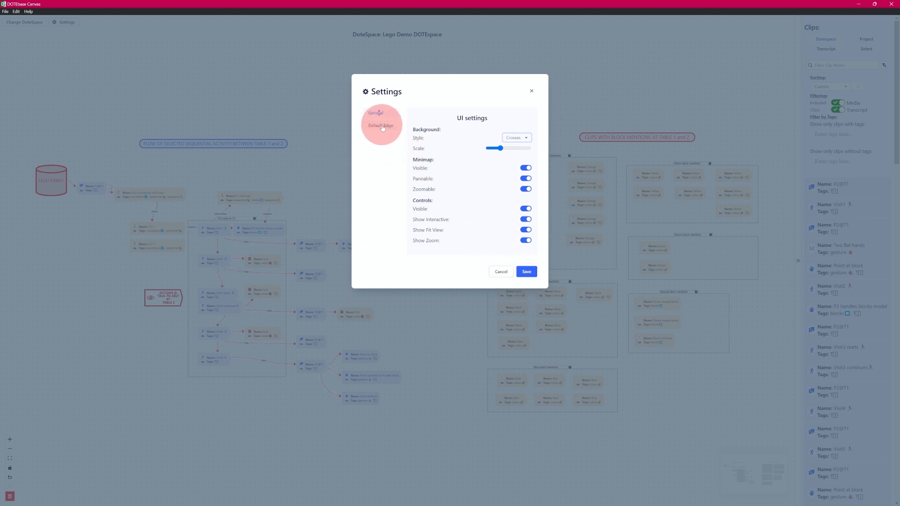
{"action": "left_click", "coordinate": [380, 127]}
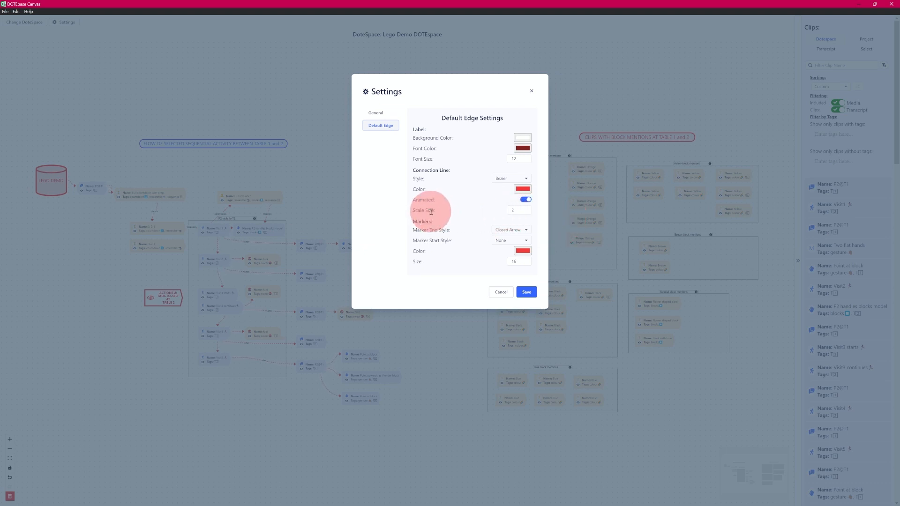
{"action": "left_click", "coordinate": [519, 230]}
{"action": "left_click", "coordinate": [497, 230]}
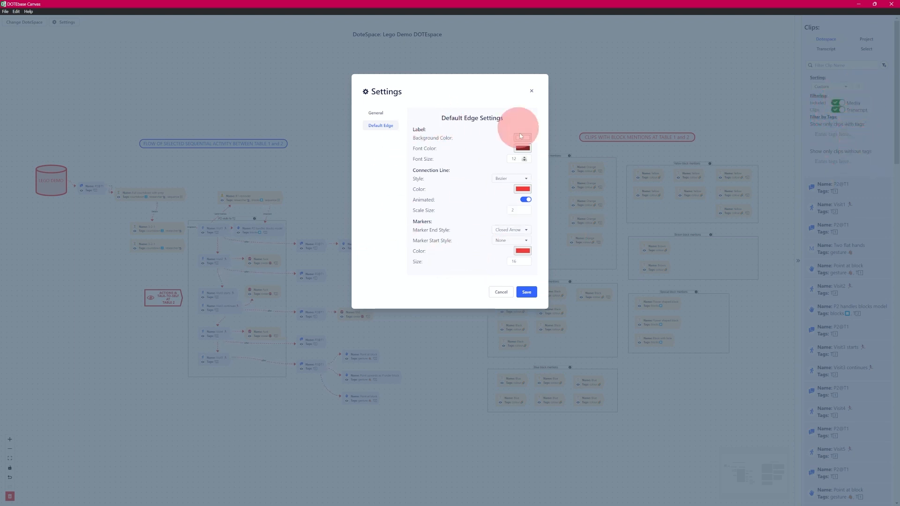
{"action": "left_click", "coordinate": [502, 292]}
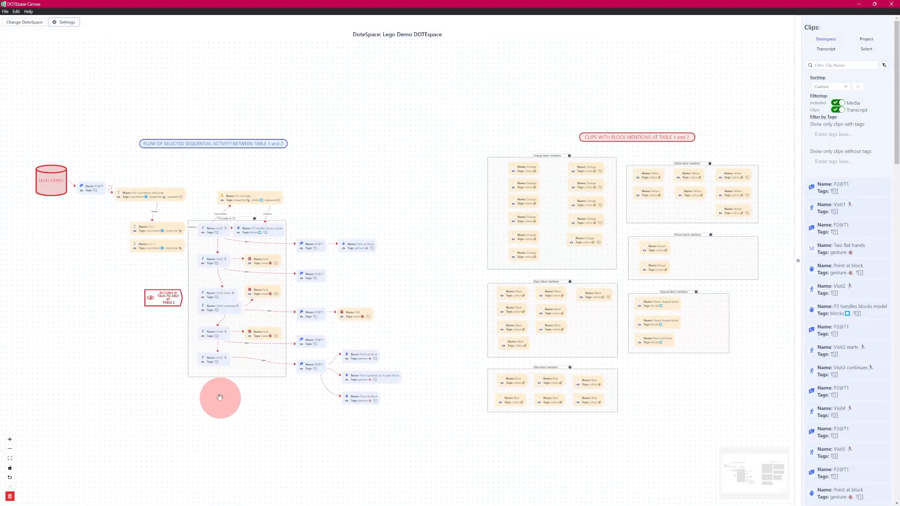
Place the first P2@T1 clip from the clip list on an empty area of the canvas
{"action": "left_click_drag", "start_coordinate": [178, 366], "coordinate": [470, 255]}
{"action": "left_click_drag", "start_coordinate": [378, 323], "coordinate": [401, 323]}
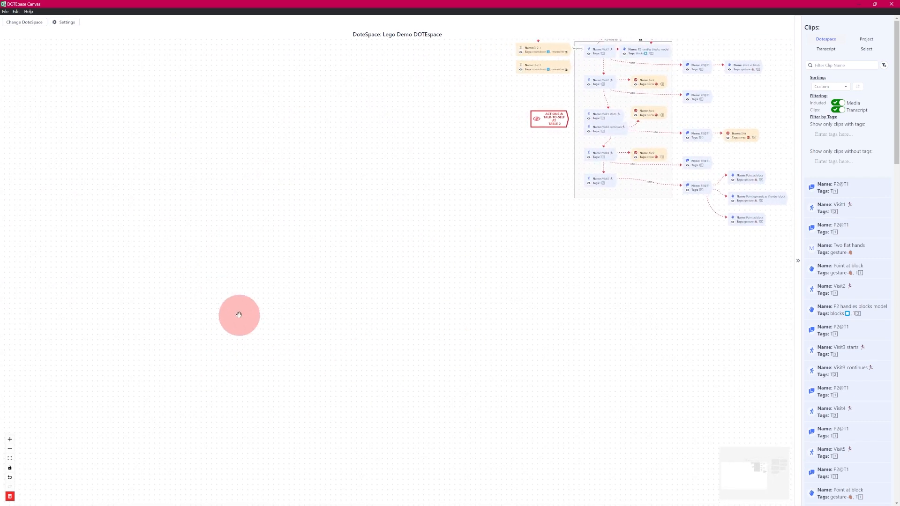
{"action": "left_click_drag", "start_coordinate": [842, 187], "coordinate": [312, 277]}
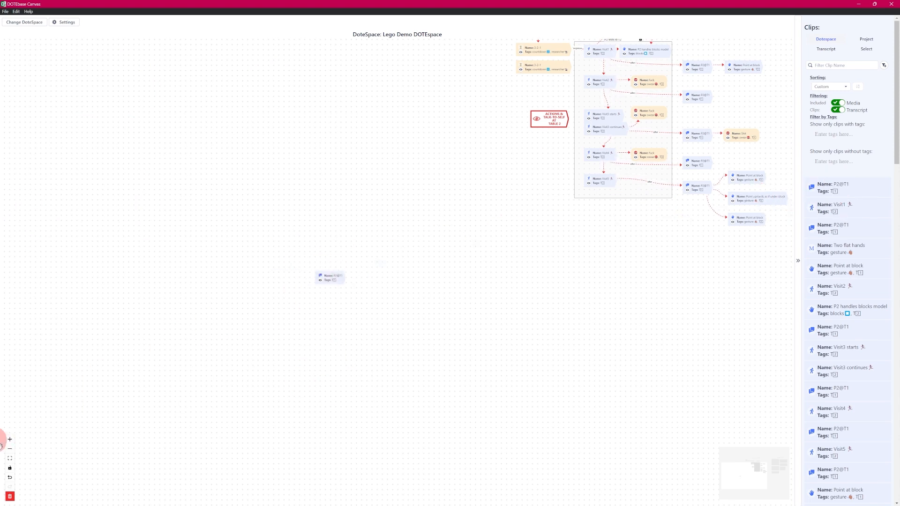
Examine the shape, custom emoji and default icon options of the P2@T1 clip node without changing them
{"action": "left_click", "coordinate": [10, 439]}
{"action": "left_click_drag", "start_coordinate": [302, 368], "coordinate": [359, 333]}
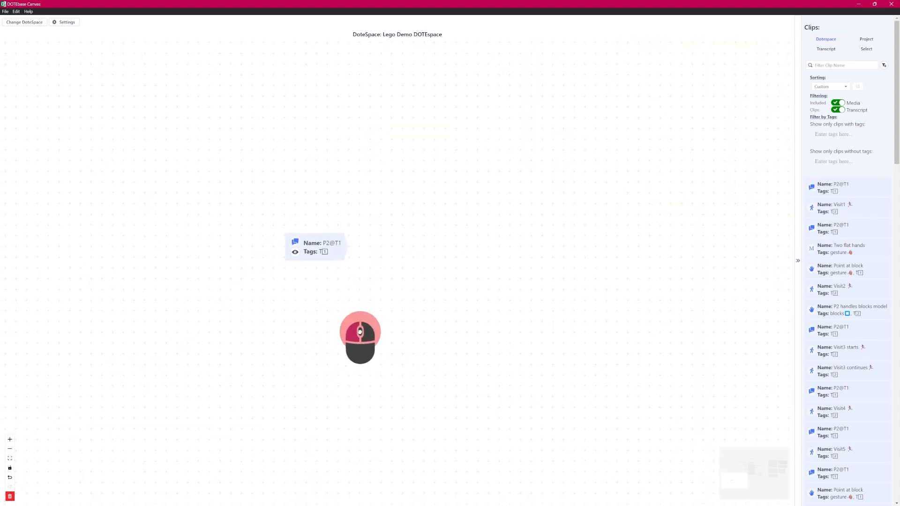
{"action": "left_click", "coordinate": [316, 240]}
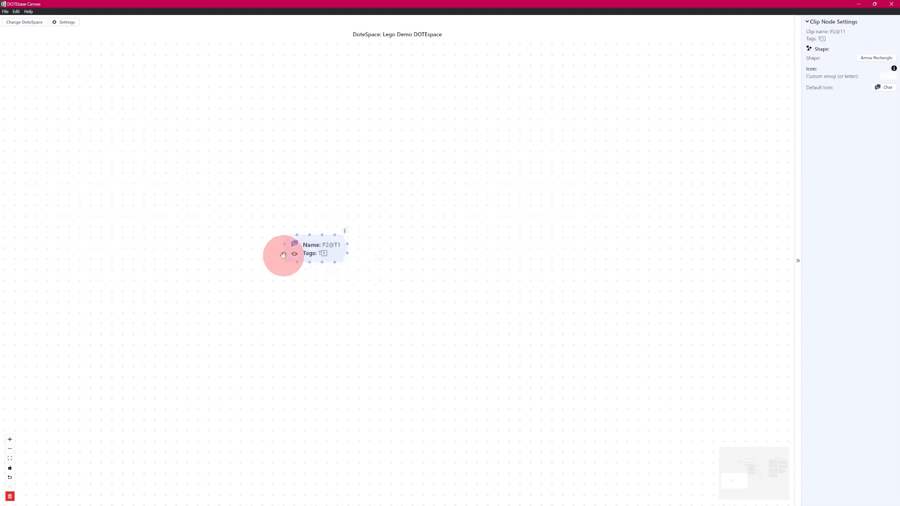
{"action": "mouse_move", "coordinate": [343, 224]}
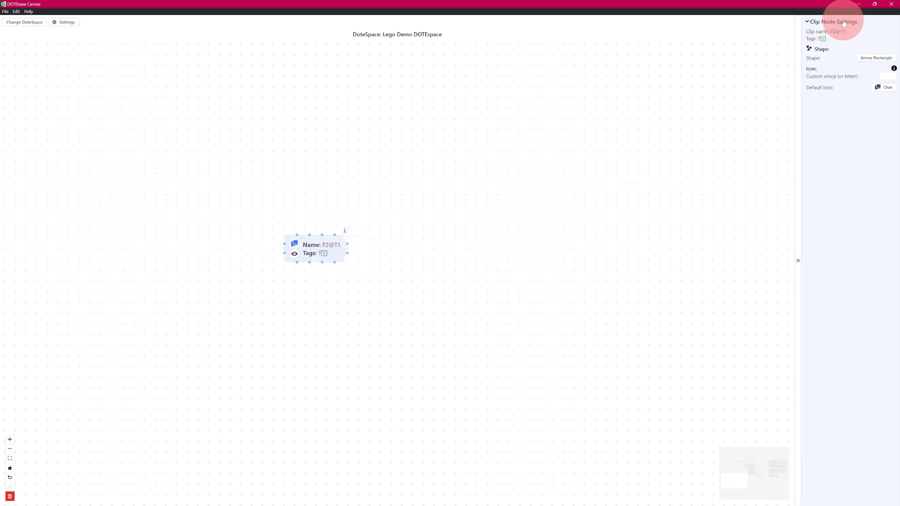
{"action": "left_click", "coordinate": [884, 58]}
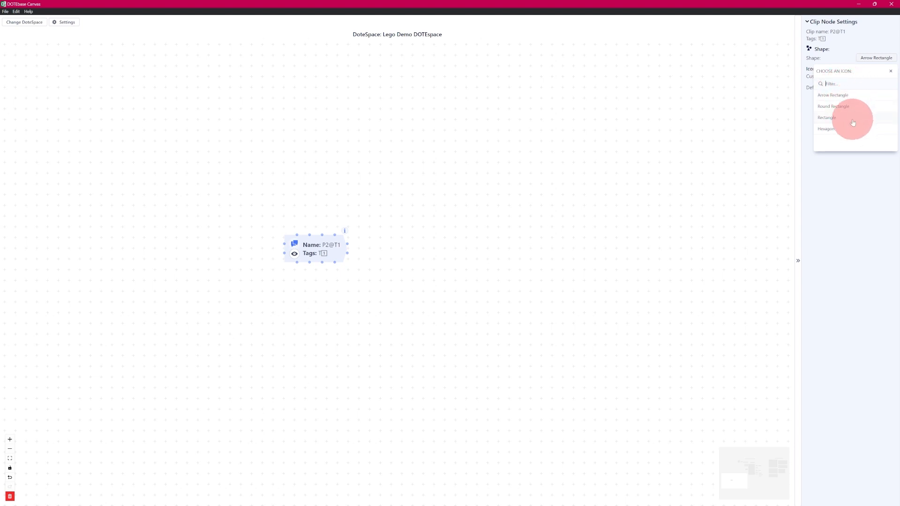
{"action": "left_click", "coordinate": [838, 190]}
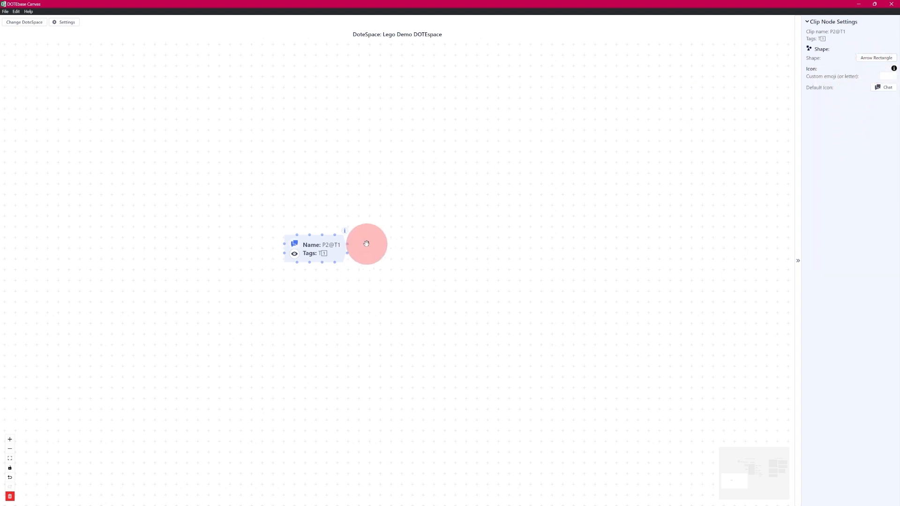
{"action": "mouse_move", "coordinate": [894, 74]}
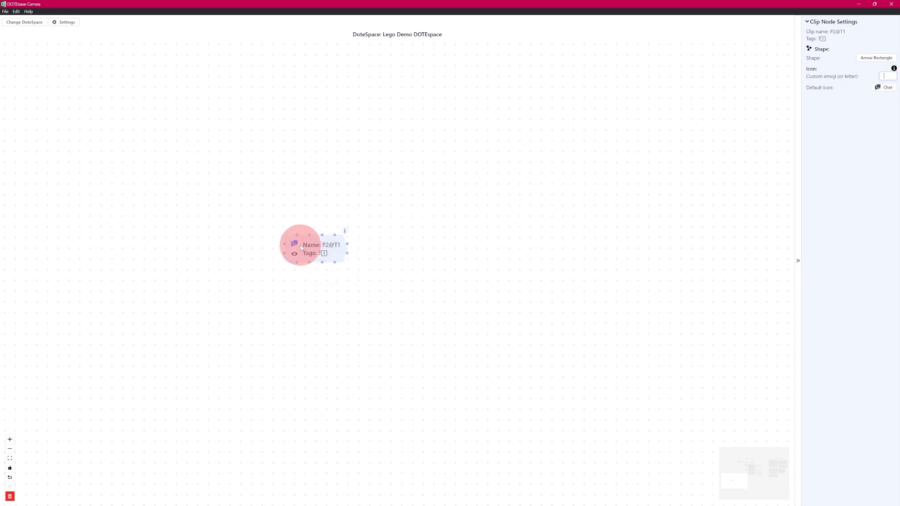
{"action": "left_click", "coordinate": [885, 88]}
{"action": "mouse_move", "coordinate": [894, 130]}
{"action": "left_mouse_down"}
{"action": "mouse_move", "coordinate": [891, 176]}
{"action": "mouse_move", "coordinate": [896, 121]}
{"action": "left_mouse_up"}
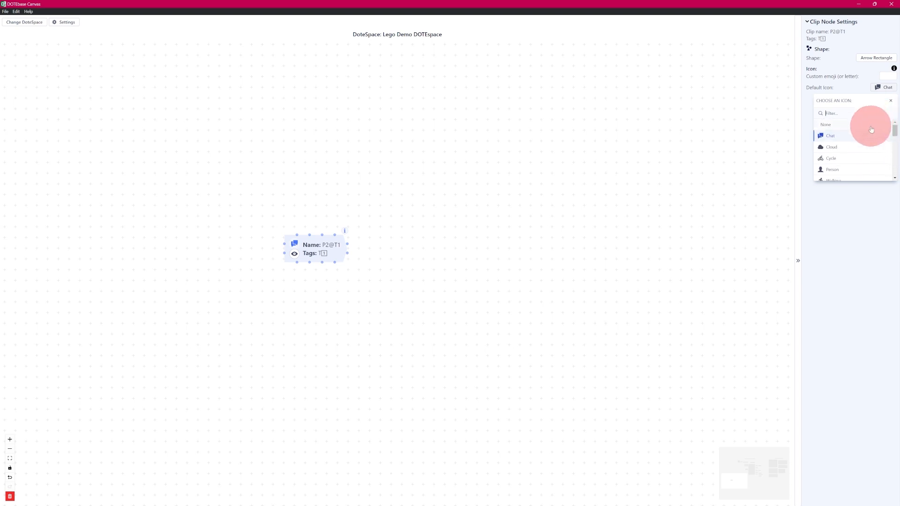
{"action": "left_click", "coordinate": [864, 227]}
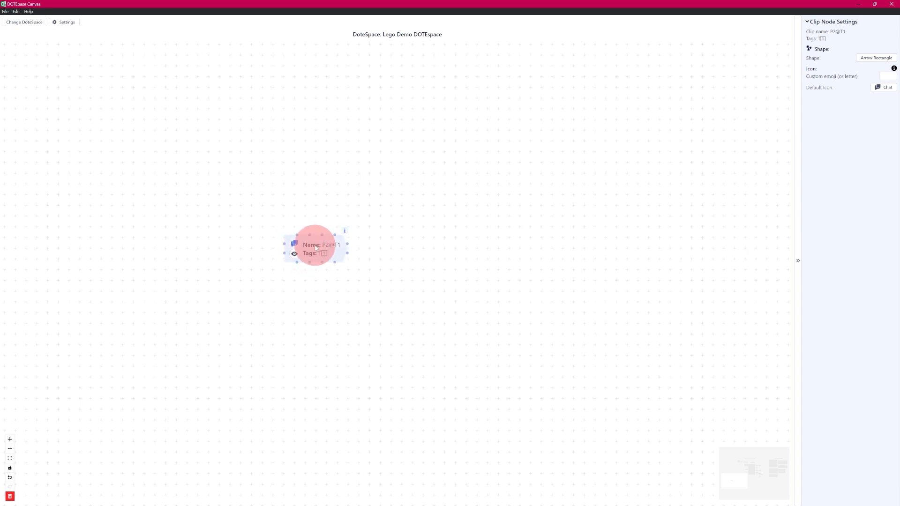
{"action": "mouse_move", "coordinate": [345, 231]}
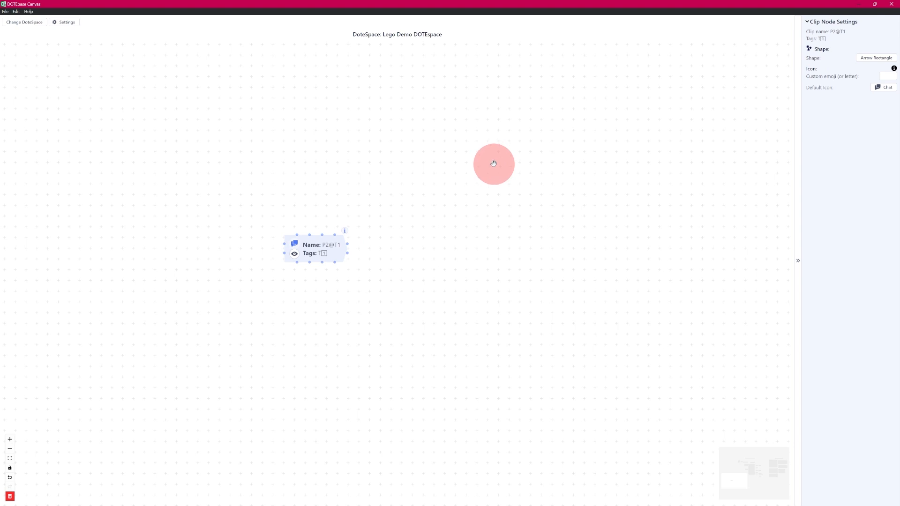
{"action": "left_click", "coordinate": [497, 166]}
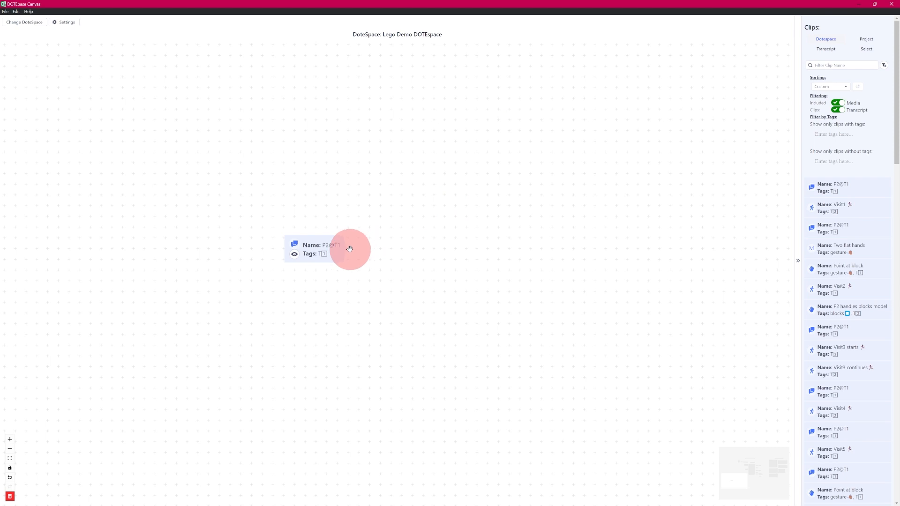
Place the Two flat hands clip to the right of the P2@T1 node and connect P2@T1 to it with an edge
{"action": "left_click_drag", "start_coordinate": [839, 249], "coordinate": [469, 244]}
{"action": "left_click_drag", "start_coordinate": [515, 265], "coordinate": [492, 243]}
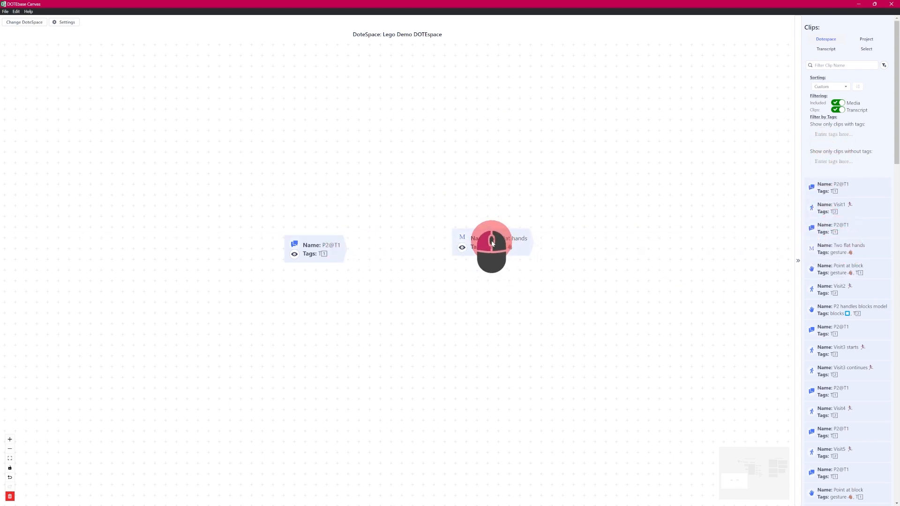
{"action": "left_click", "coordinate": [341, 249]}
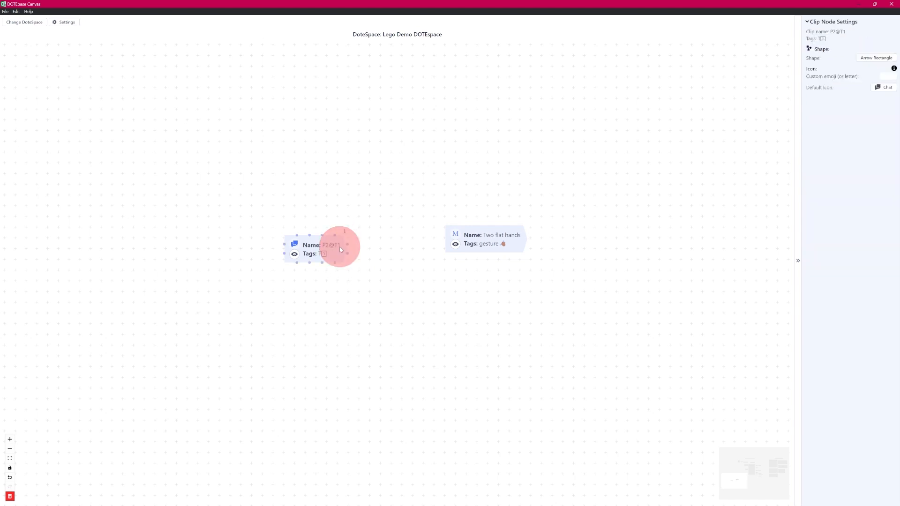
{"action": "left_click_drag", "start_coordinate": [346, 244], "coordinate": [449, 237]}
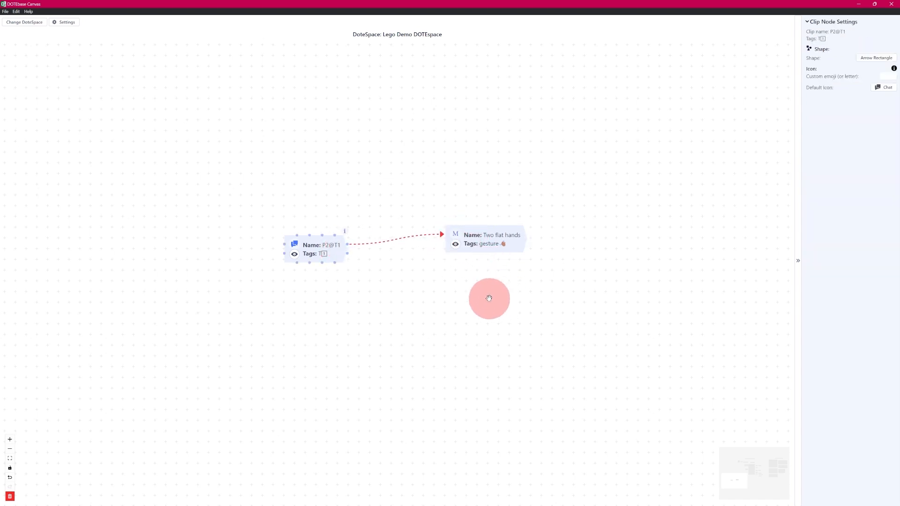
Recolor the connection line between the two clip nodes to RGB 127, 92, 92 and set its style to Smooth Step
{"action": "left_click", "coordinate": [401, 242]}
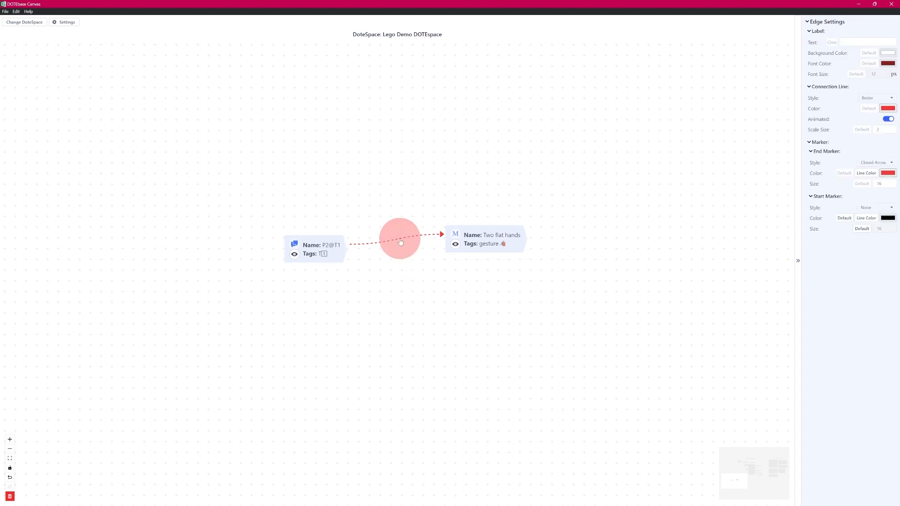
{"action": "left_click", "coordinate": [848, 37]}
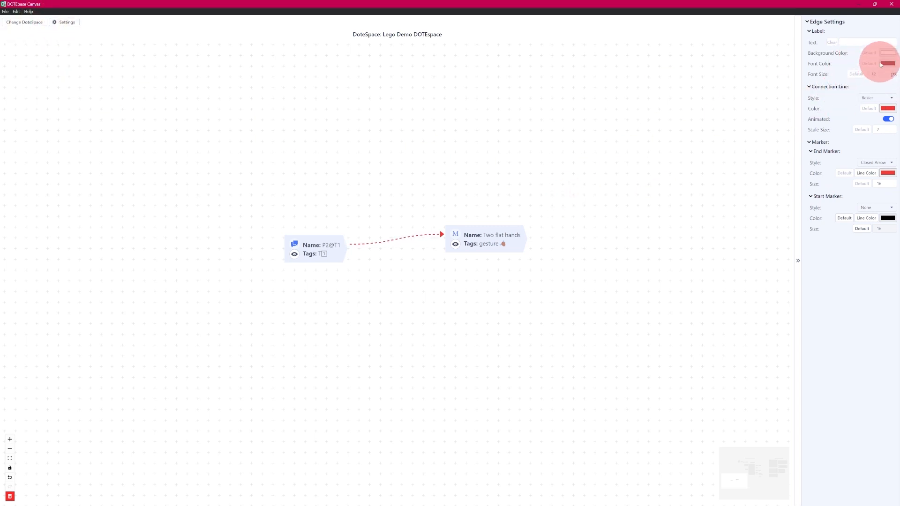
{"action": "left_click", "coordinate": [888, 109]}
{"action": "left_click", "coordinate": [843, 134]}
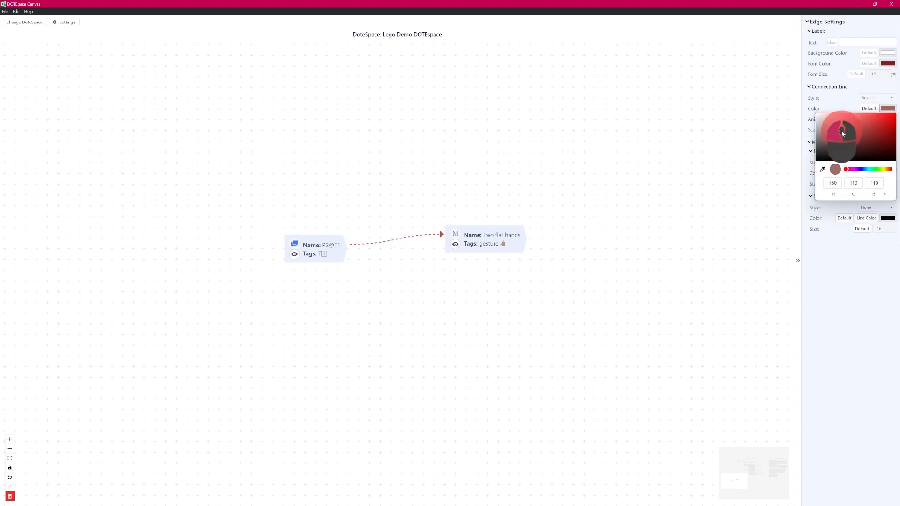
{"action": "left_click_drag", "start_coordinate": [839, 139], "coordinate": [838, 137]}
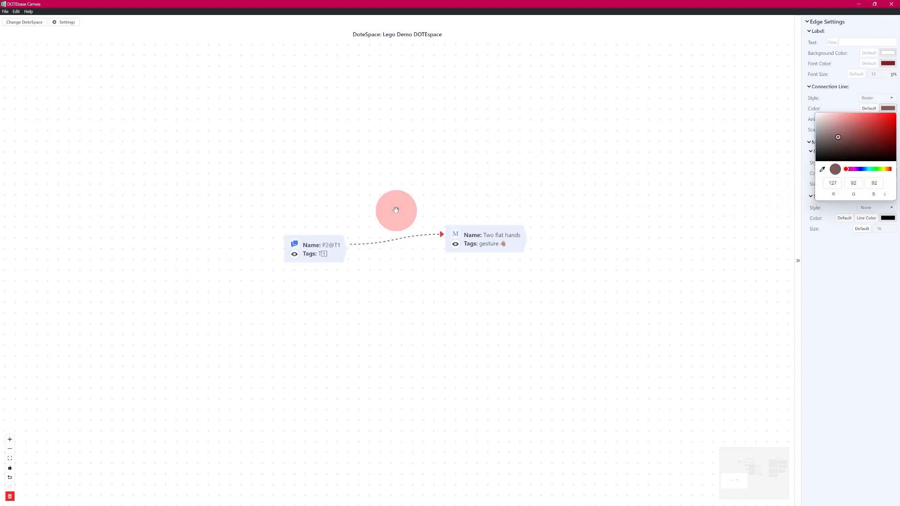
{"action": "left_click", "coordinate": [856, 279]}
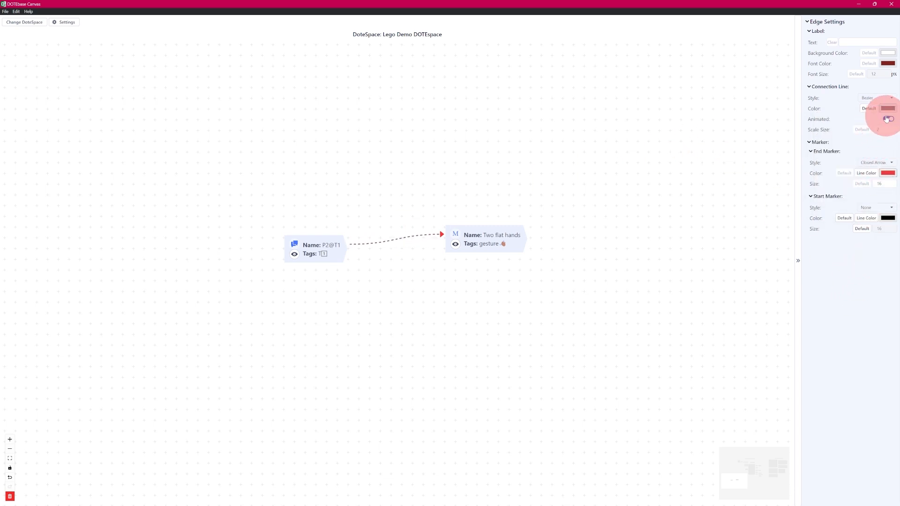
{"action": "left_click", "coordinate": [879, 97]}
{"action": "left_click", "coordinate": [885, 117]}
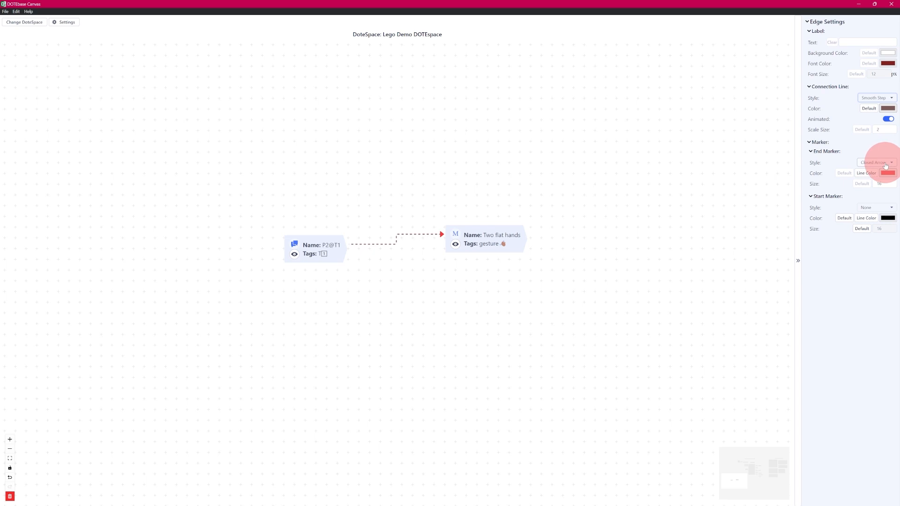
Give the edge an enlarged Arrow start marker at the P2@T1 end and try to match its color to the line color
{"action": "left_click", "coordinate": [878, 209]}
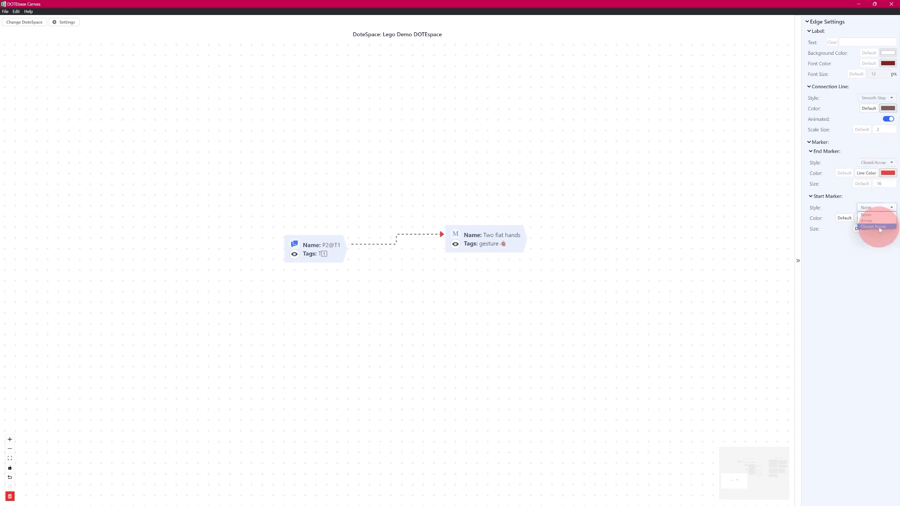
{"action": "left_click", "coordinate": [873, 221]}
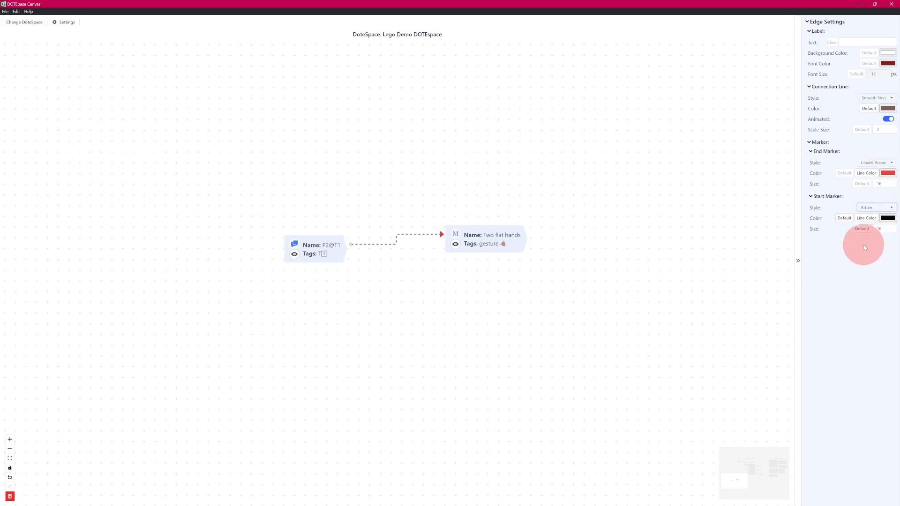
{"action": "left_click", "coordinate": [867, 218]}
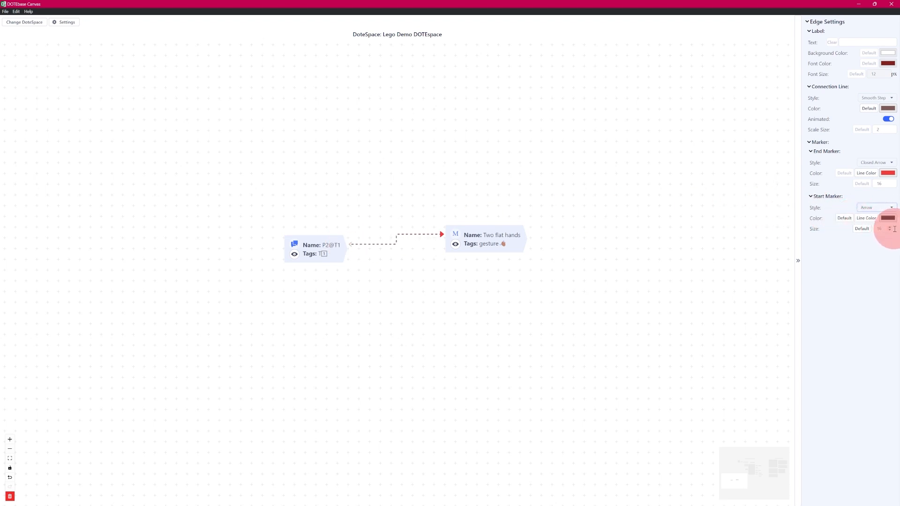
{"action": "left_click", "coordinate": [890, 228]}
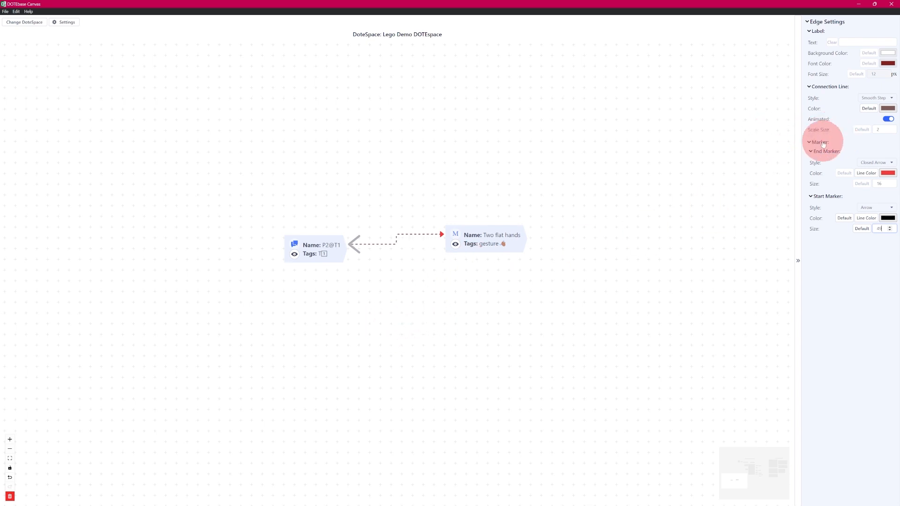
Add a group node on the empty canvas above and to the left of the P2@T1 node
{"action": "right_click", "coordinate": [145, 155]}
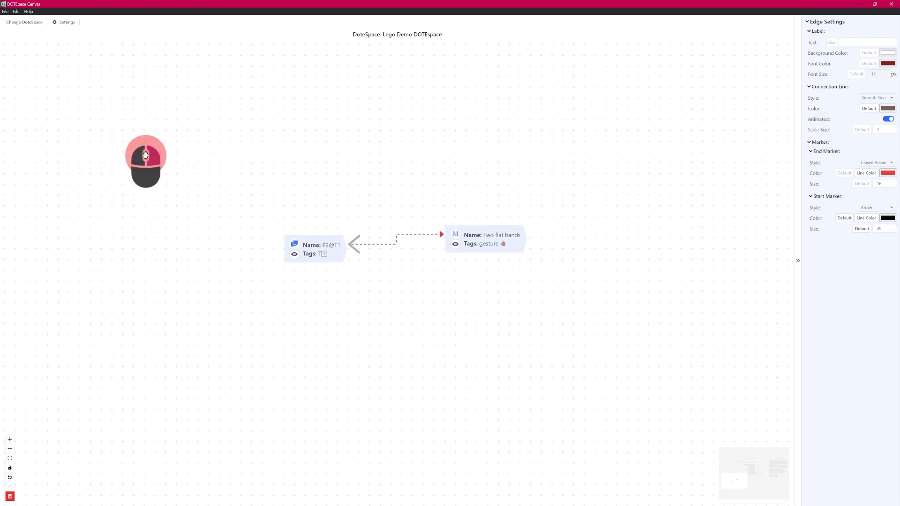
{"action": "mouse_move", "coordinate": [207, 163]}
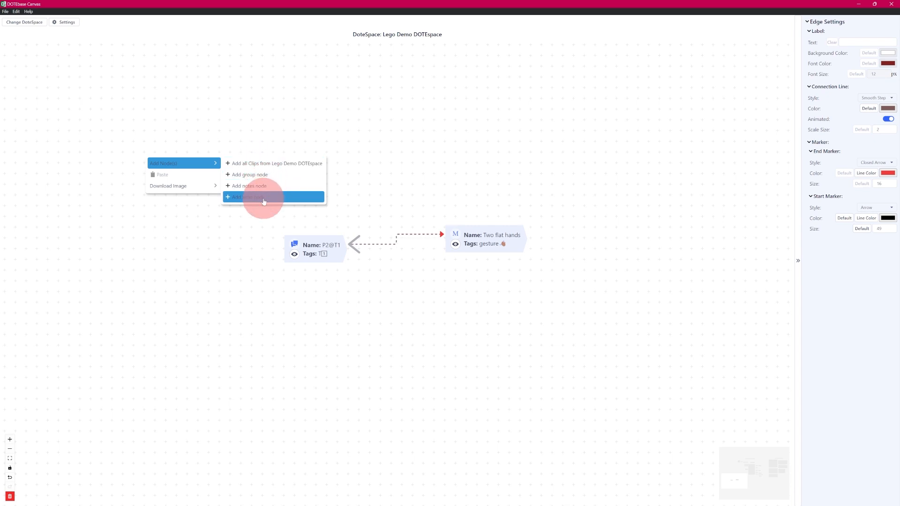
{"action": "left_click", "coordinate": [265, 179]}
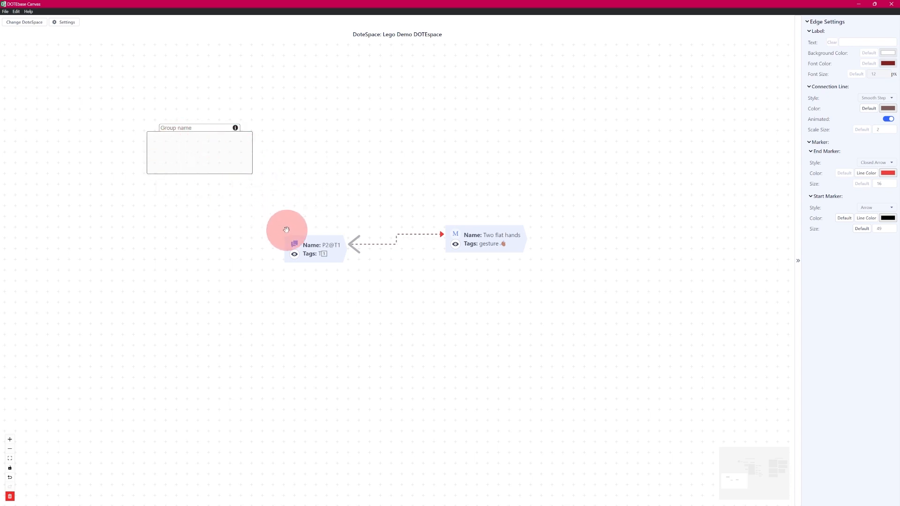
Place the P2 handles blocks model clip inside the group node and enlarge the group, keeping P2@T1 clear below it
{"action": "left_click_drag", "start_coordinate": [313, 252], "coordinate": [282, 275]}
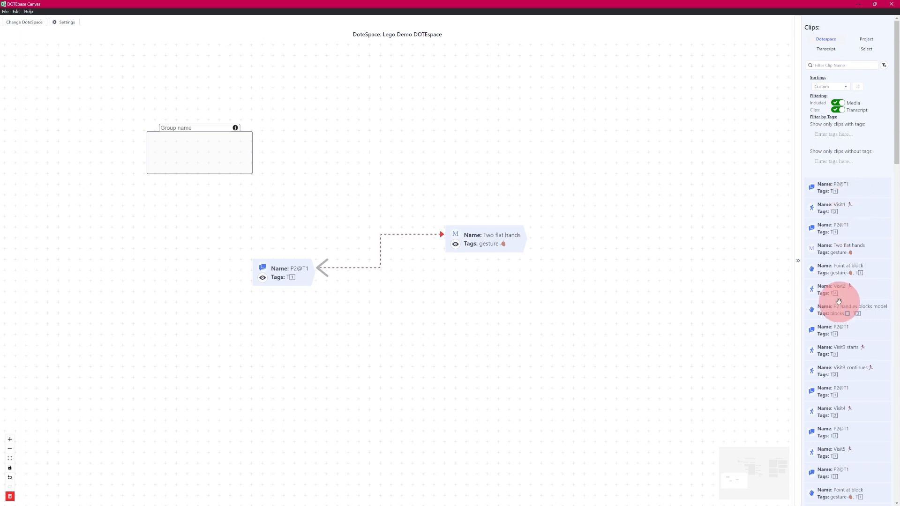
{"action": "left_click_drag", "start_coordinate": [850, 307], "coordinate": [158, 115]}
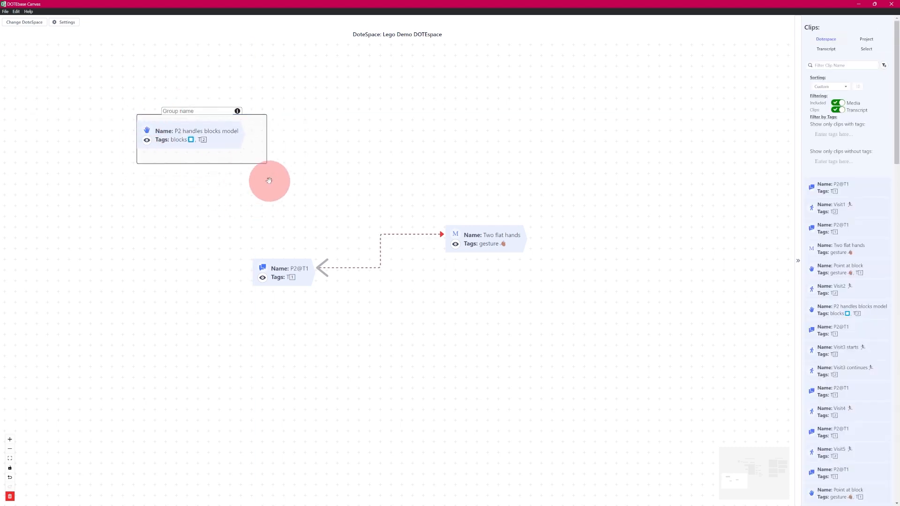
{"action": "left_click", "coordinate": [264, 161]}
{"action": "left_click_drag", "start_coordinate": [264, 161], "coordinate": [363, 278]}
{"action": "left_click", "coordinate": [444, 163]}
{"action": "left_click_drag", "start_coordinate": [293, 184], "coordinate": [257, 100]}
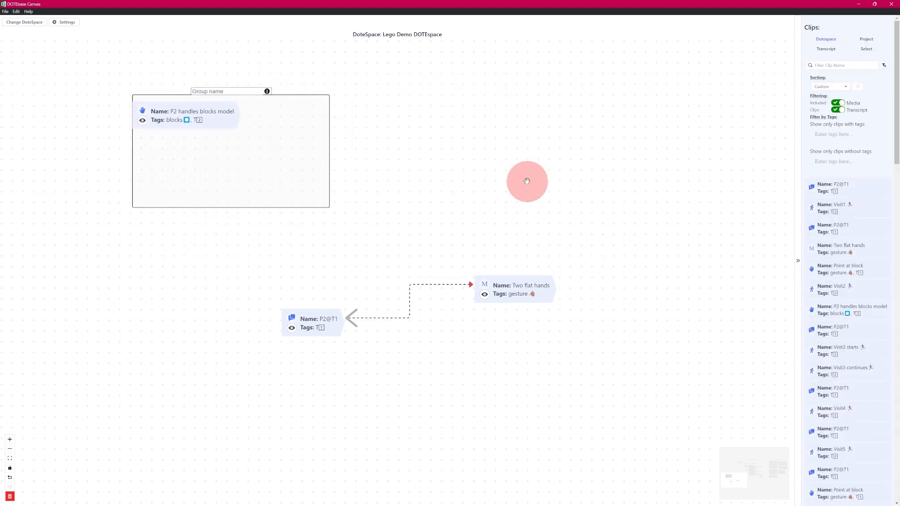
Add the Visit3 starts clip inside the group below P2 handles blocks model and move the whole group slightly right and down
{"action": "left_click_drag", "start_coordinate": [850, 353], "coordinate": [217, 147]}
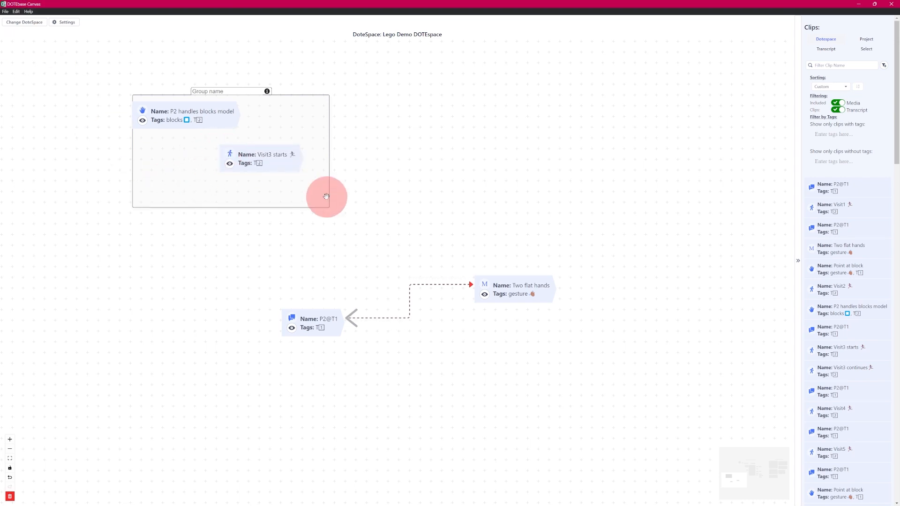
{"action": "mouse_move", "coordinate": [311, 128]}
{"action": "left_mouse_down"}
{"action": "mouse_move", "coordinate": [392, 150]}
{"action": "mouse_move", "coordinate": [297, 123]}
{"action": "left_mouse_up"}
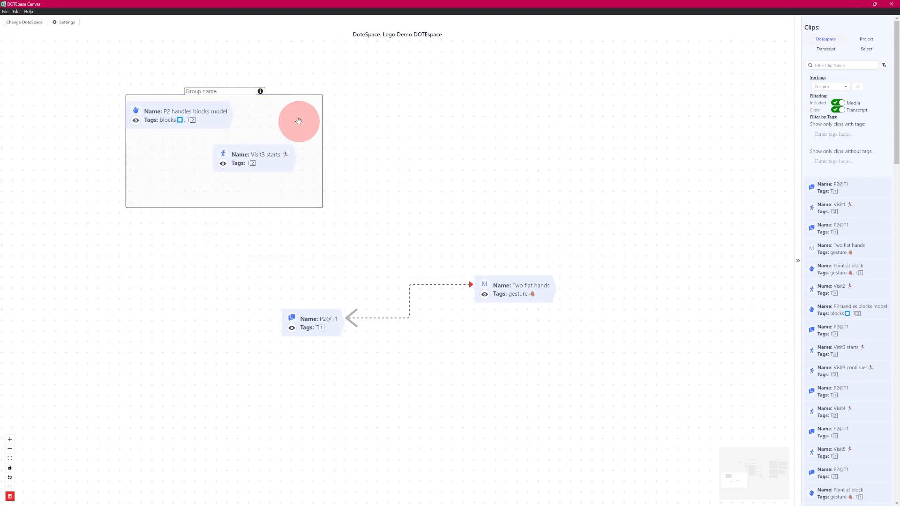
{"action": "left_click", "coordinate": [219, 91]}
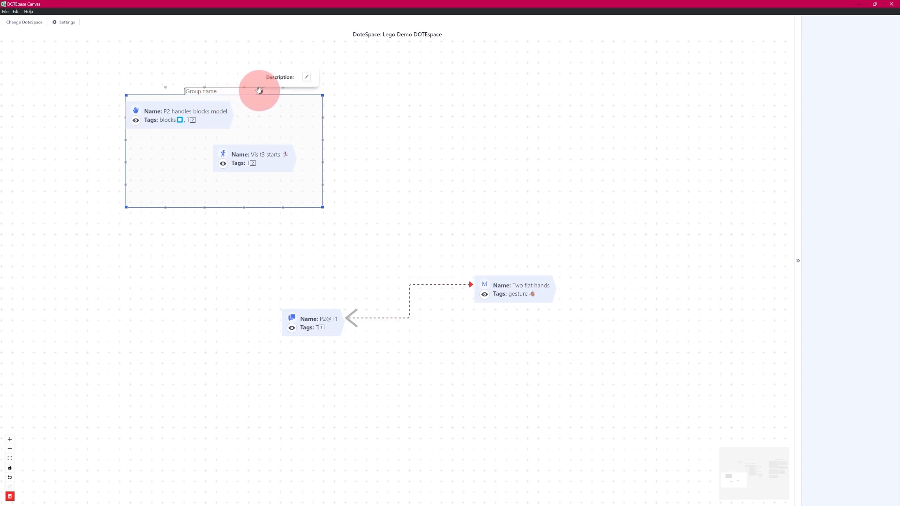
{"action": "mouse_move", "coordinate": [177, 165]}
{"action": "left_mouse_down"}
{"action": "mouse_move", "coordinate": [215, 167]}
{"action": "mouse_move", "coordinate": [195, 197]}
{"action": "mouse_move", "coordinate": [193, 172]}
{"action": "left_mouse_up"}
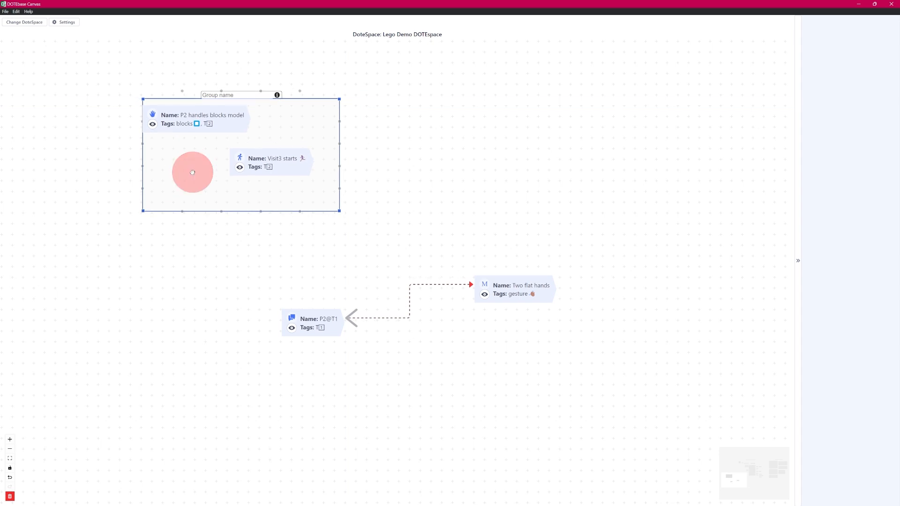
{"action": "left_click_drag", "start_coordinate": [196, 143], "coordinate": [233, 155]}
Lower the P2@T1 node, and detach the Visit3 starts clip from the group and place it outside on the group's right
{"action": "left_click_drag", "start_coordinate": [327, 331], "coordinate": [318, 347]}
{"action": "mouse_move", "coordinate": [322, 172]}
{"action": "left_mouse_down"}
{"action": "mouse_move", "coordinate": [327, 161]}
{"action": "mouse_move", "coordinate": [319, 180]}
{"action": "left_mouse_up"}
{"action": "right_click", "coordinate": [318, 179]}
{"action": "left_click", "coordinate": [335, 217]}
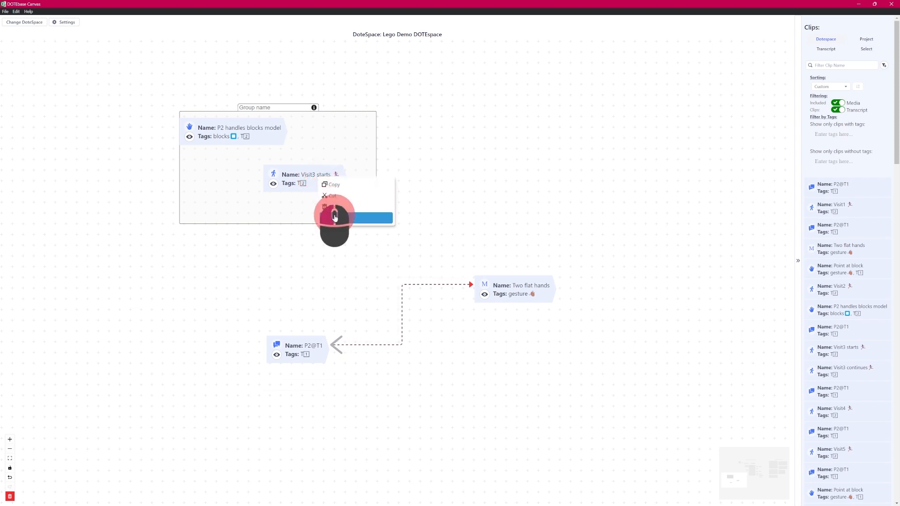
{"action": "left_click_drag", "start_coordinate": [314, 177], "coordinate": [474, 134]}
Return the Visit3 starts clip to the group below P2 handles blocks model and move the group upward
{"action": "mouse_move", "coordinate": [270, 137]}
{"action": "left_mouse_down"}
{"action": "mouse_move", "coordinate": [277, 244]}
{"action": "mouse_move", "coordinate": [226, 155]}
{"action": "mouse_move", "coordinate": [261, 129]}
{"action": "mouse_move", "coordinate": [403, 158]}
{"action": "mouse_move", "coordinate": [275, 216]}
{"action": "mouse_move", "coordinate": [262, 135]}
{"action": "mouse_move", "coordinate": [284, 148]}
{"action": "mouse_move", "coordinate": [276, 132]}
{"action": "left_mouse_up"}
{"action": "left_click_drag", "start_coordinate": [491, 135], "coordinate": [323, 190]}
{"action": "left_click_drag", "start_coordinate": [340, 136], "coordinate": [302, 172]}
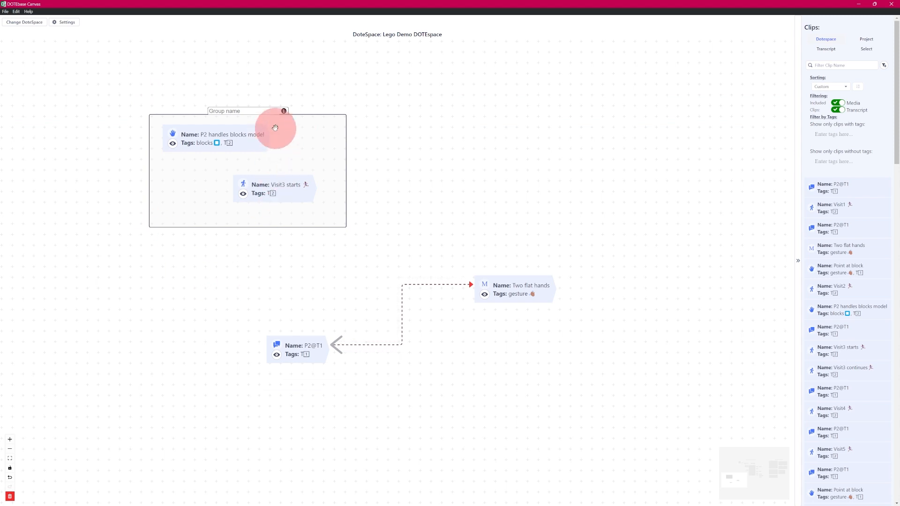
{"action": "left_click_drag", "start_coordinate": [305, 126], "coordinate": [318, 97]}
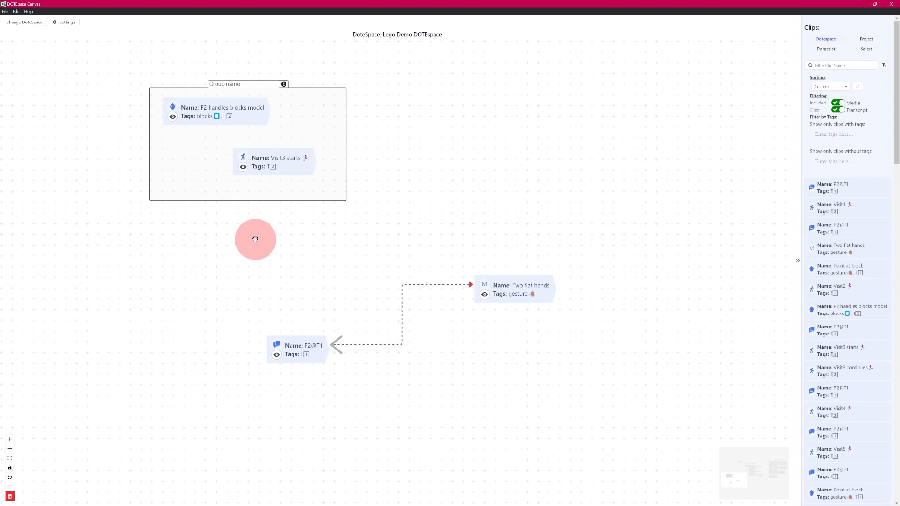
Select the P2@T1 and Two flat hands nodes with one selection box and move them together down and to the left
{"action": "left_click_drag", "start_coordinate": [256, 242], "coordinate": [568, 407]}
{"action": "left_click_drag", "start_coordinate": [515, 297], "coordinate": [500, 310]}
{"action": "left_click", "coordinate": [502, 263]}
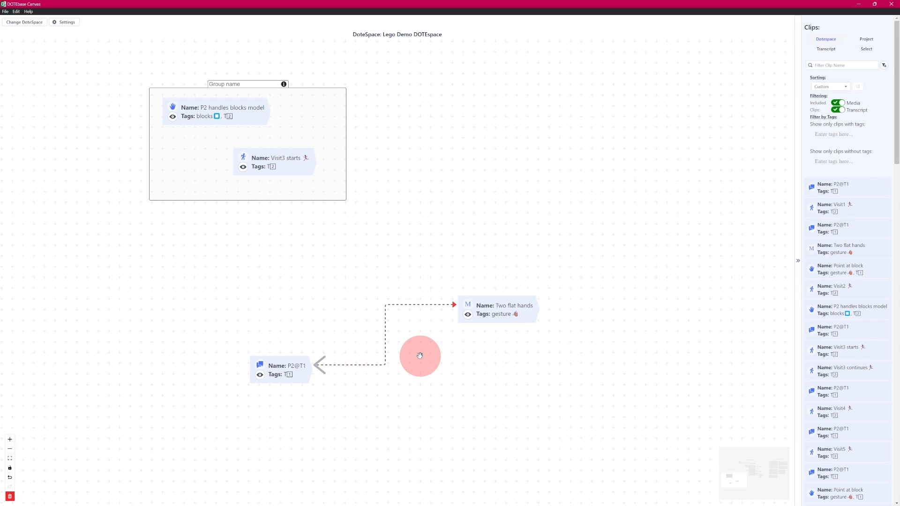
Select both connected clip nodes and their edge individually, shift them right together, and align P2@T1 level with Two flat hands
{"action": "left_click", "coordinate": [274, 375]}
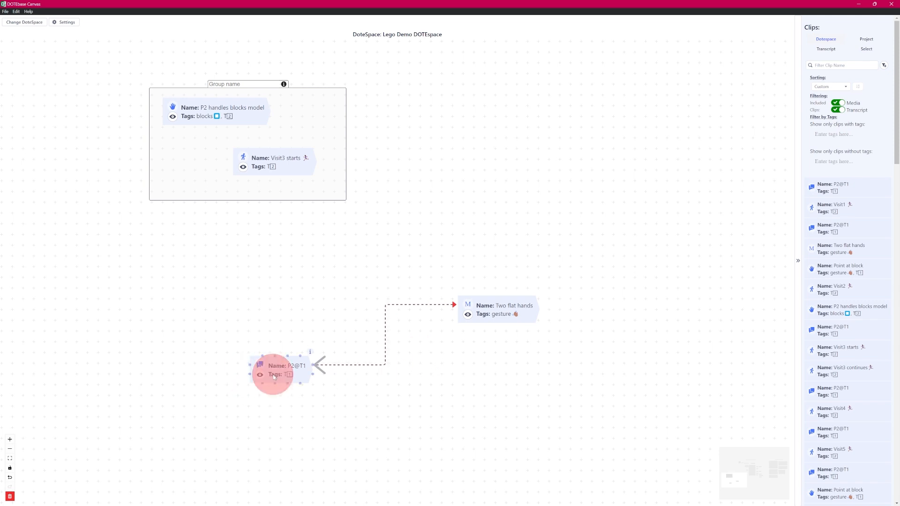
{"action": "left_click", "coordinate": [491, 314], "text": "ctrl"}
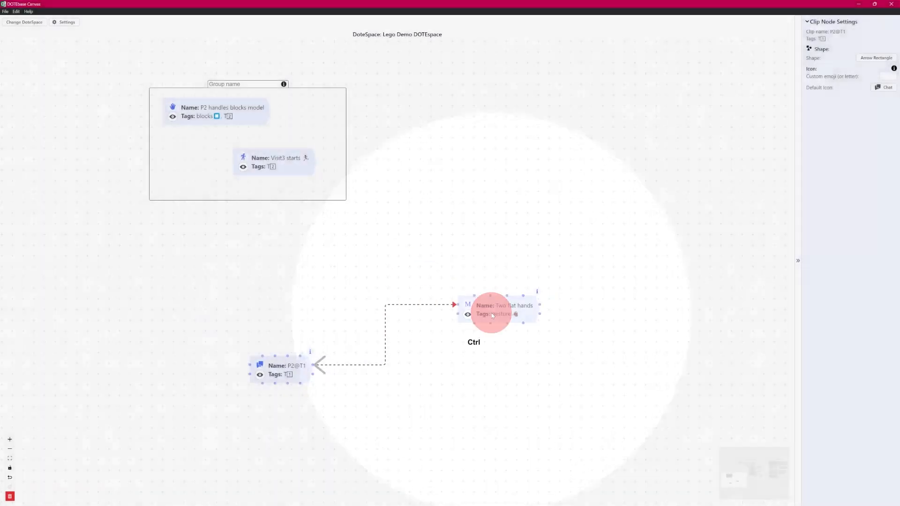
{"action": "left_click", "coordinate": [427, 306], "text": "ctrl"}
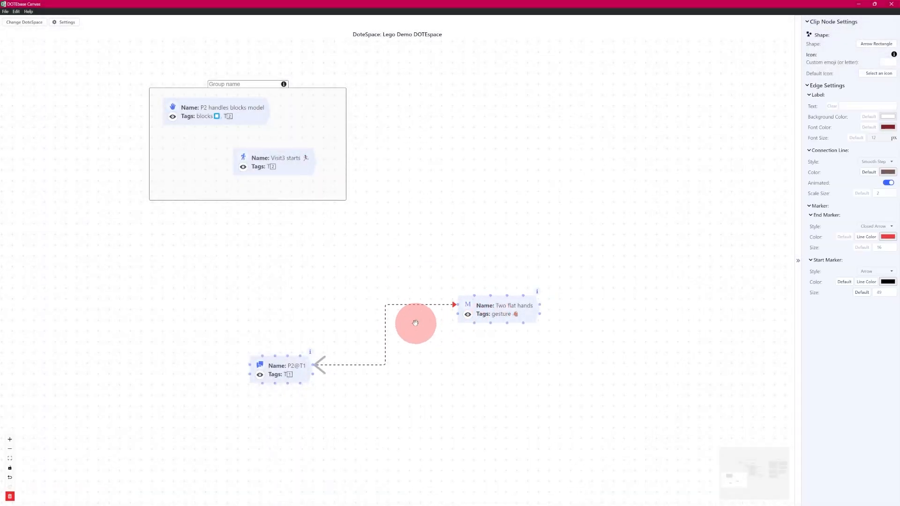
{"action": "left_click_drag", "start_coordinate": [509, 313], "coordinate": [542, 317]}
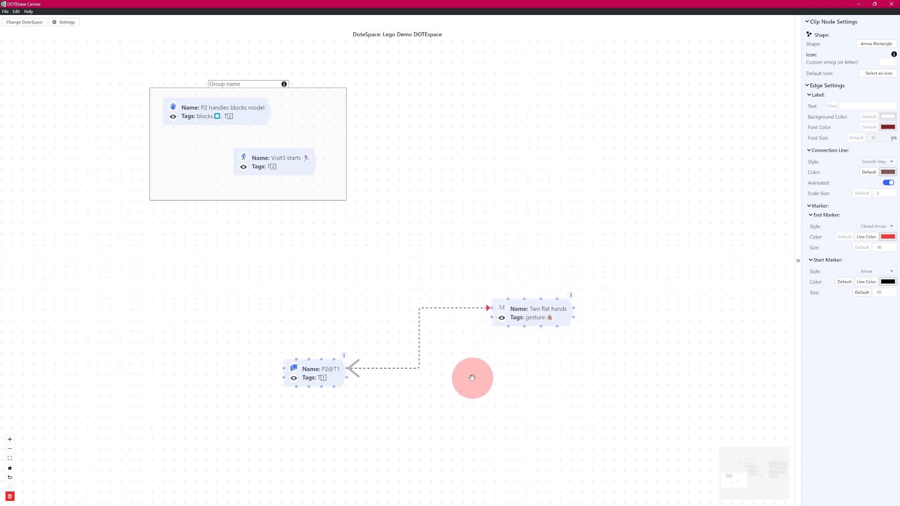
{"action": "left_click", "coordinate": [310, 341]}
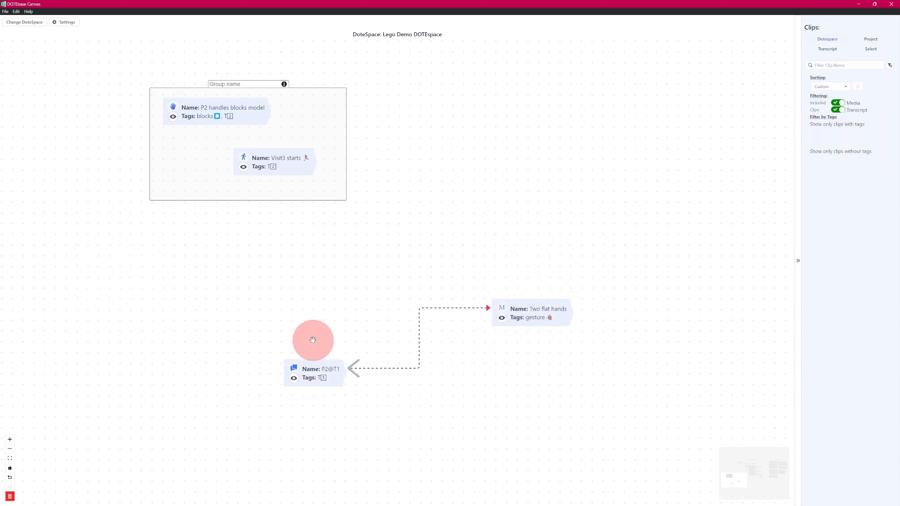
{"action": "left_click_drag", "start_coordinate": [317, 370], "coordinate": [301, 311]}
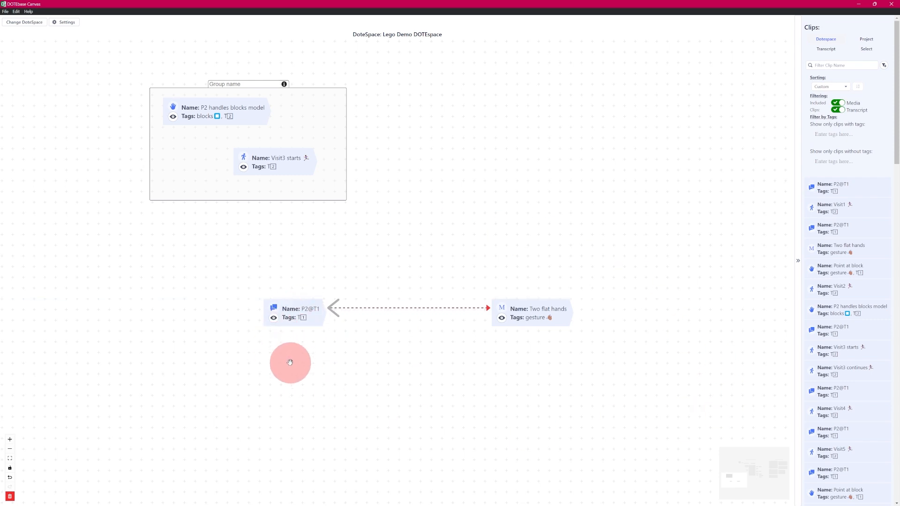
Add a notes node to the right of the group, enter the text "sdfsdfsdfsdfdsf" and widen the node
{"action": "right_click", "coordinate": [446, 150]}
{"action": "mouse_move", "coordinate": [489, 158]}
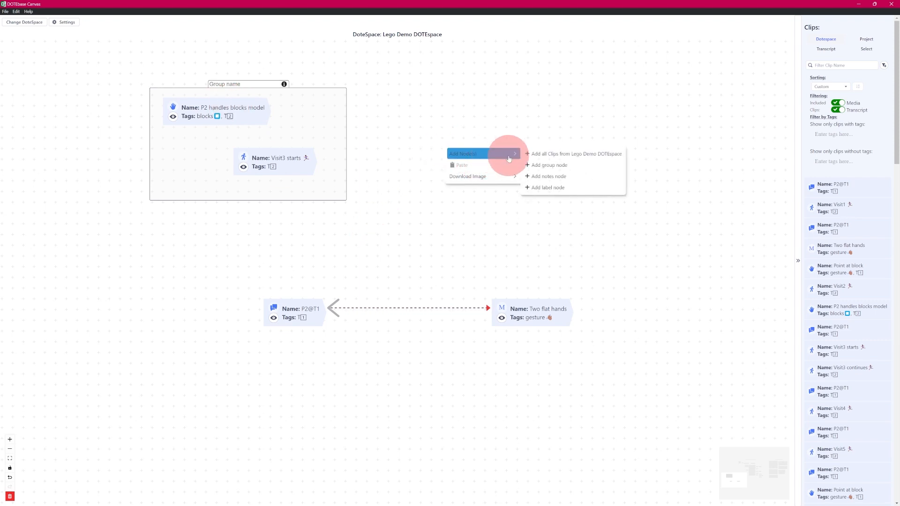
{"action": "left_click", "coordinate": [560, 168]}
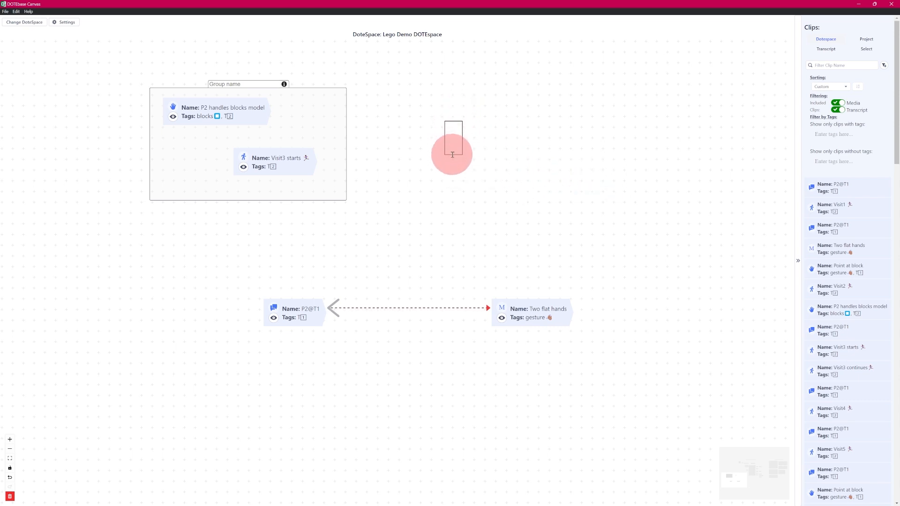
{"action": "left_click", "coordinate": [452, 135]}
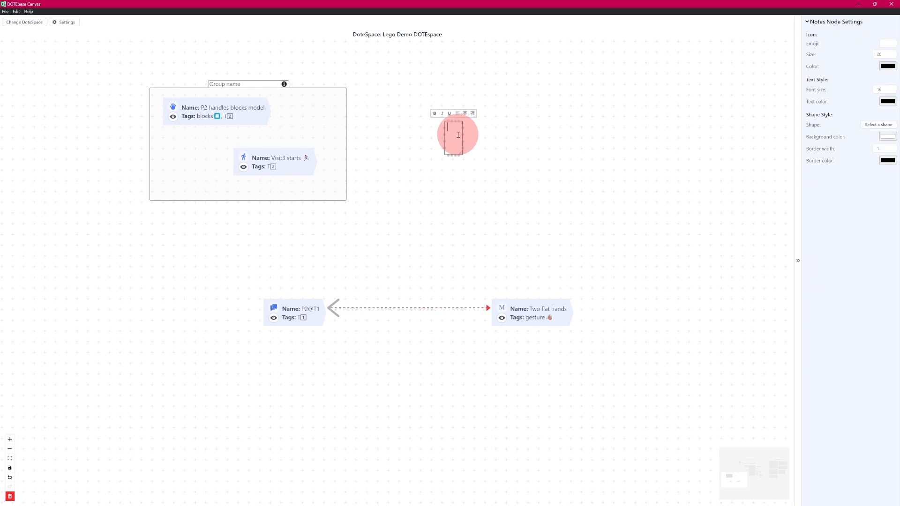
{"action": "type", "text": "sdfsdfsdfsdfdsf"}
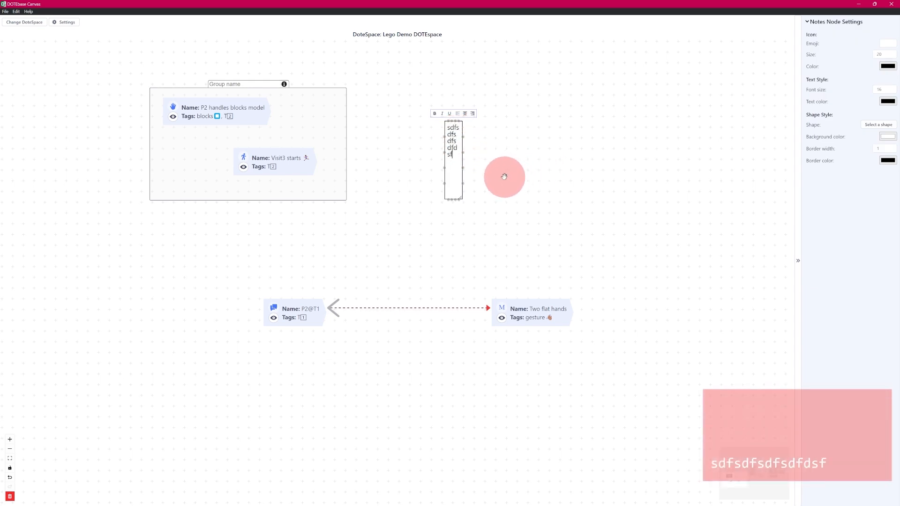
{"action": "left_click_drag", "start_coordinate": [459, 197], "coordinate": [537, 191]}
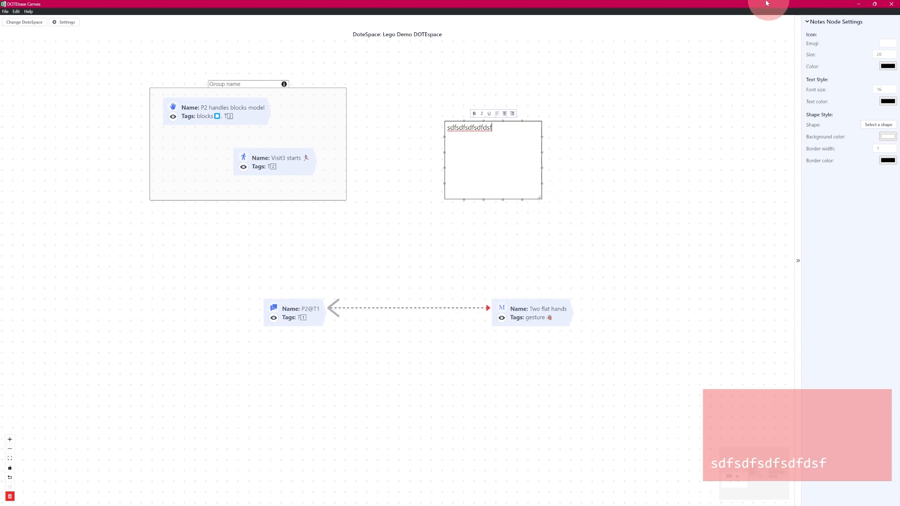
Change the notes node's shape to Hexagon and make its text centered and bold
{"action": "left_click", "coordinate": [883, 125]}
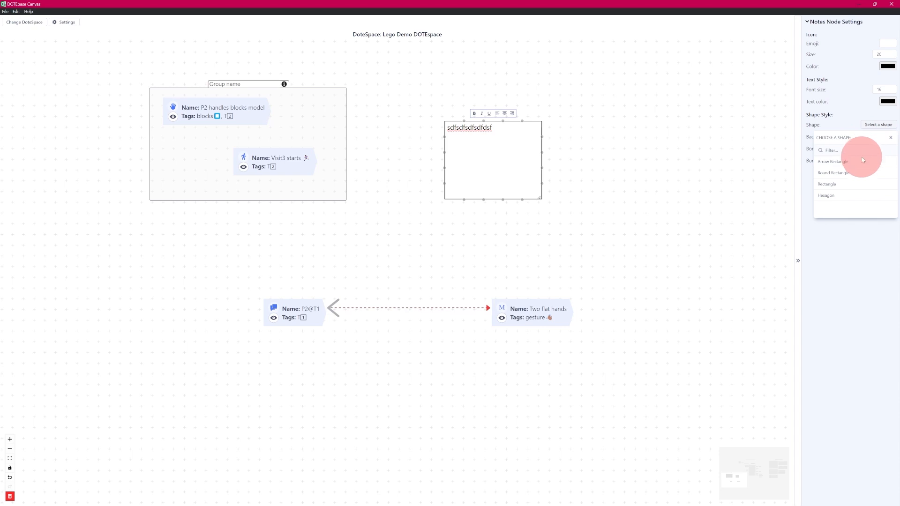
{"action": "left_click", "coordinate": [833, 197]}
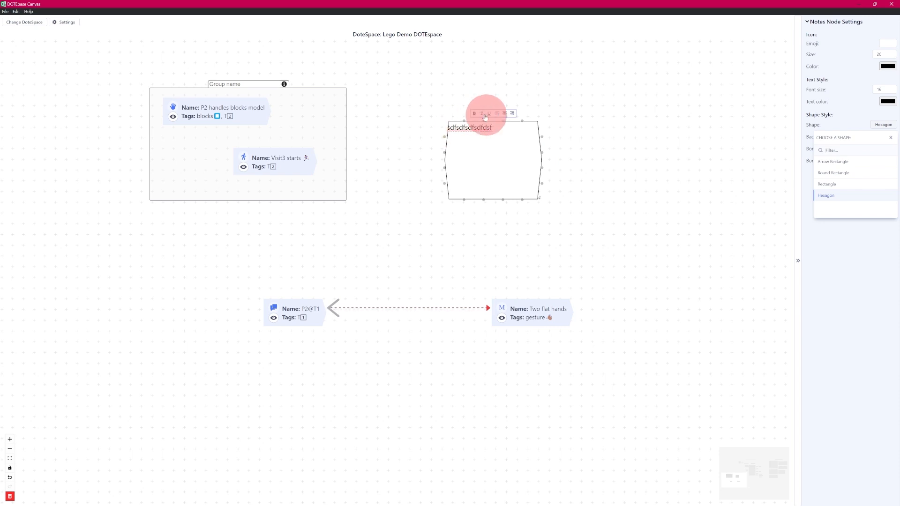
{"action": "left_click", "coordinate": [505, 114]}
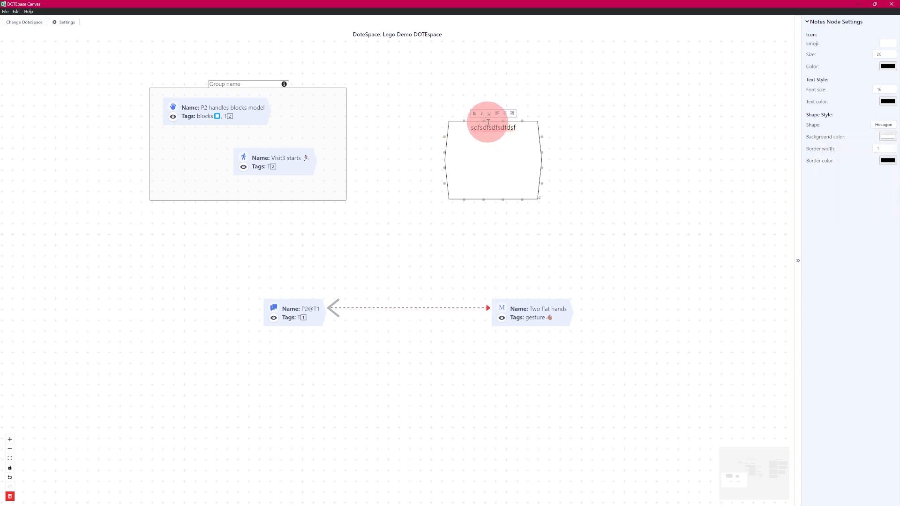
{"action": "left_click", "coordinate": [474, 114]}
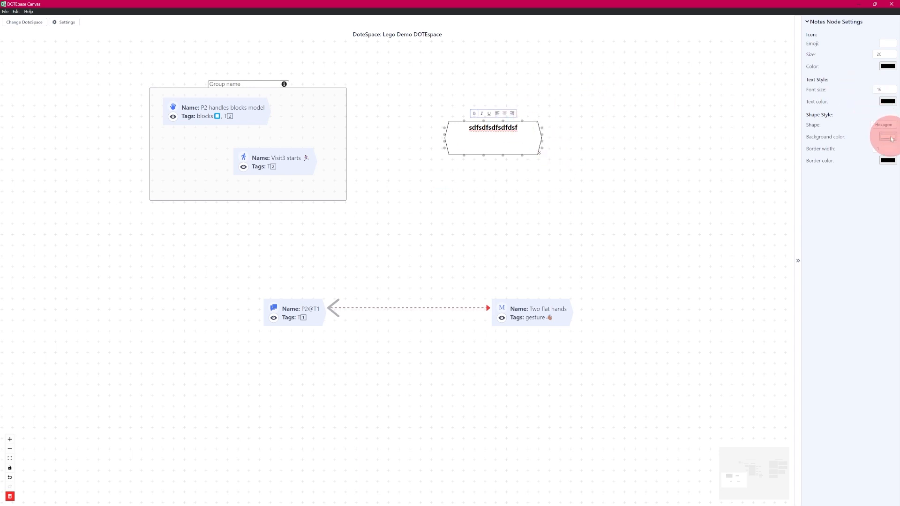
Set the notes node's background color to red, RGB 234, 62, 62, and deselect the node
{"action": "left_click", "coordinate": [892, 139]}
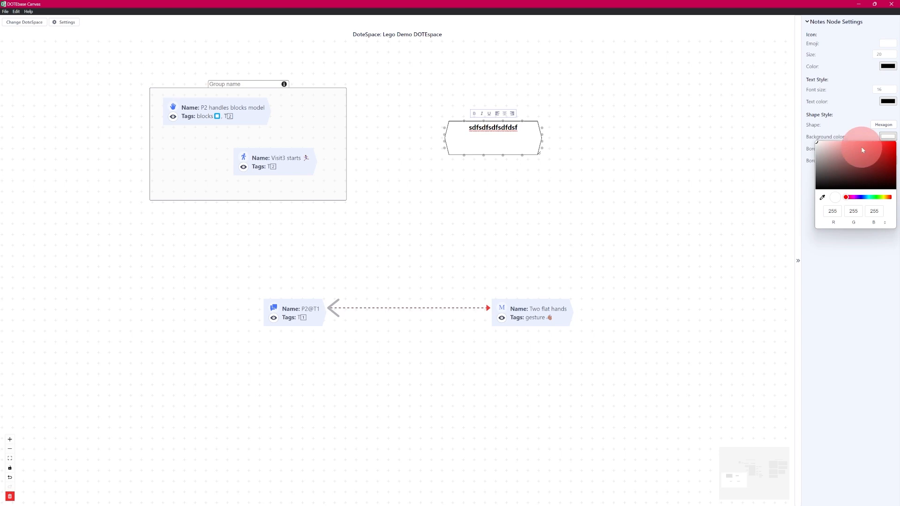
{"action": "left_click", "coordinate": [874, 148]}
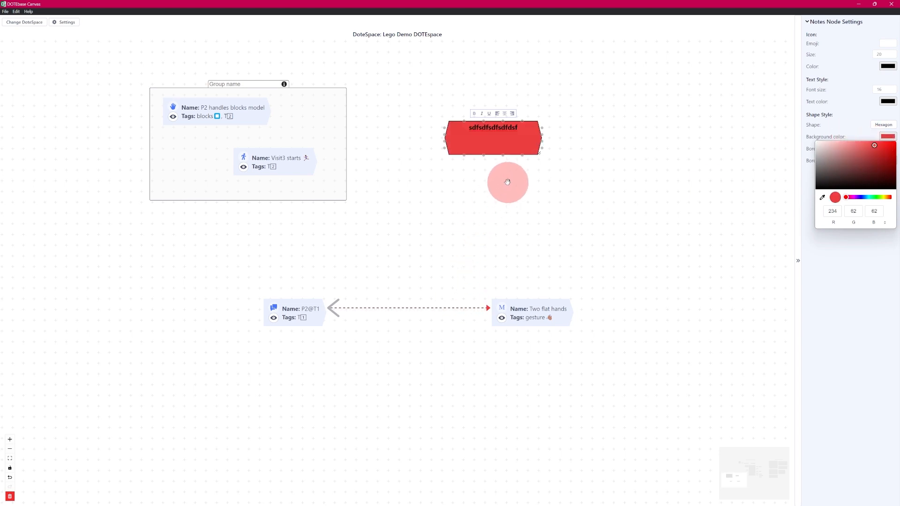
{"action": "left_click", "coordinate": [508, 197]}
{"action": "left_click", "coordinate": [512, 193]}
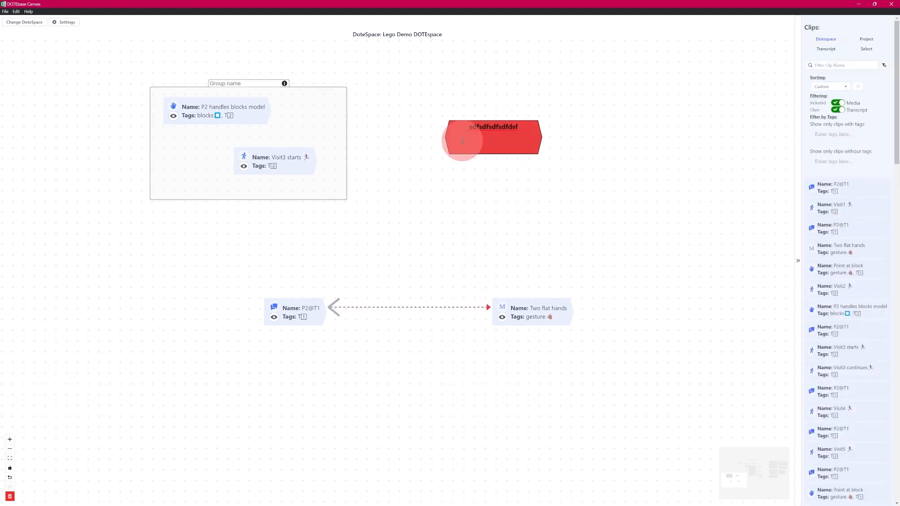
Nudge the red notes node slightly left and connect its lower edge to the P2@T1 node with an edge
{"action": "mouse_move", "coordinate": [483, 147]}
{"action": "left_mouse_down"}
{"action": "mouse_move", "coordinate": [482, 155]}
{"action": "mouse_move", "coordinate": [484, 138]}
{"action": "left_mouse_up"}
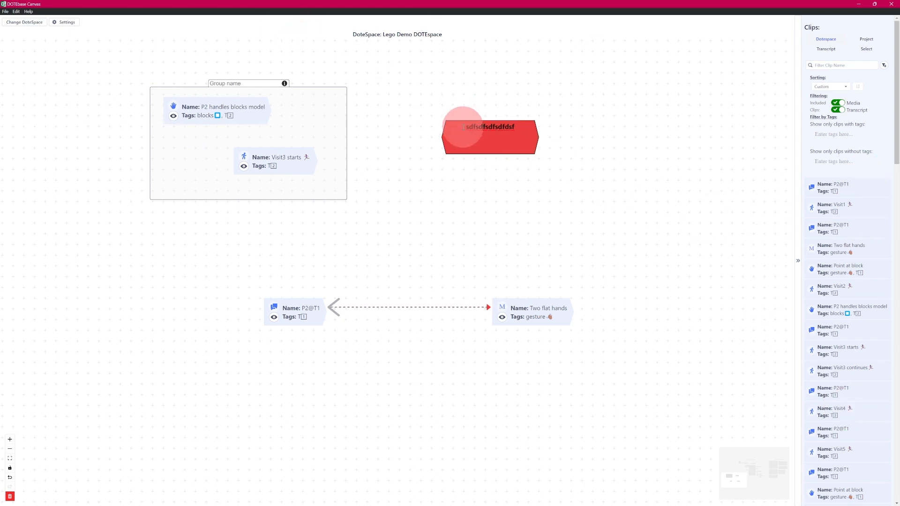
{"action": "left_click", "coordinate": [476, 151]}
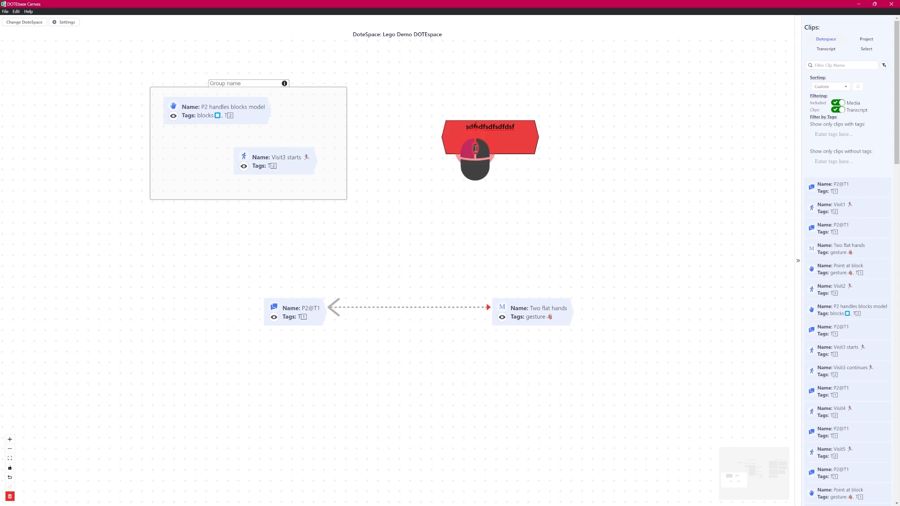
{"action": "left_click", "coordinate": [466, 153]}
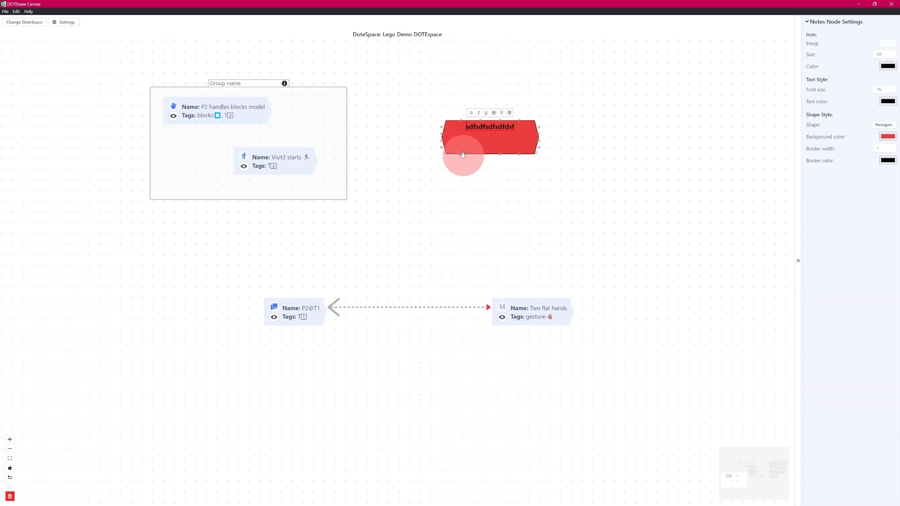
{"action": "left_click_drag", "start_coordinate": [460, 155], "coordinate": [339, 237]}
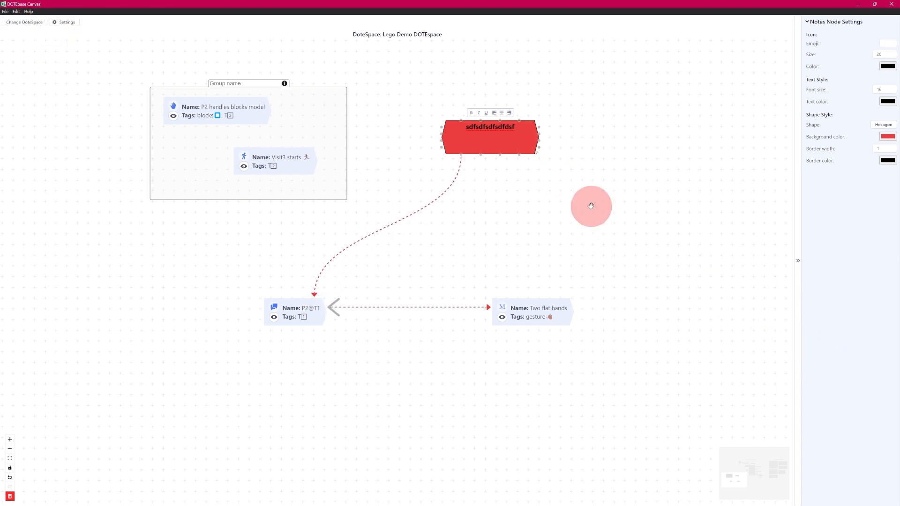
Add a label node below and to the right of the red notes node with the text "dfssdfsdfsdf"
{"action": "right_click", "coordinate": [591, 207]}
{"action": "mouse_move", "coordinate": [596, 212]}
{"action": "left_click", "coordinate": [705, 249]}
{"action": "double_click", "coordinate": [603, 183]}
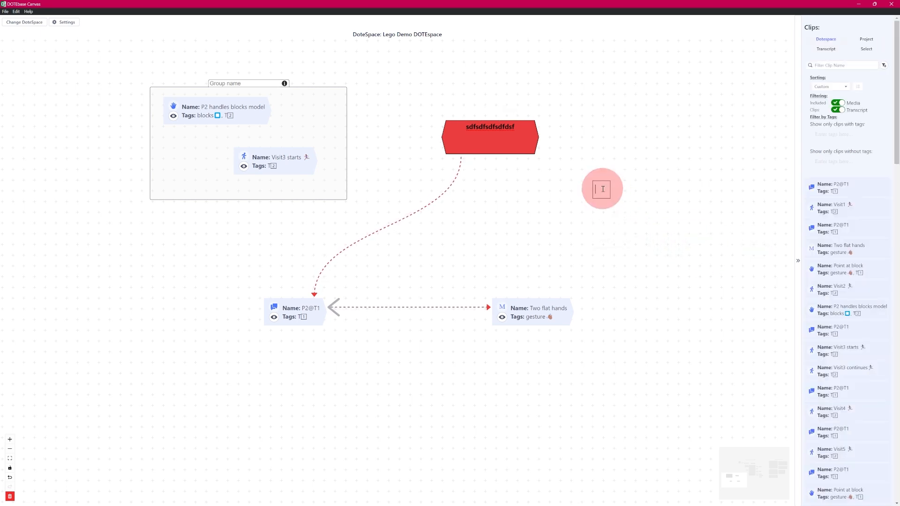
{"action": "type", "text": "dfssdfsdfsdf"}
{"action": "left_click", "coordinate": [654, 272]}
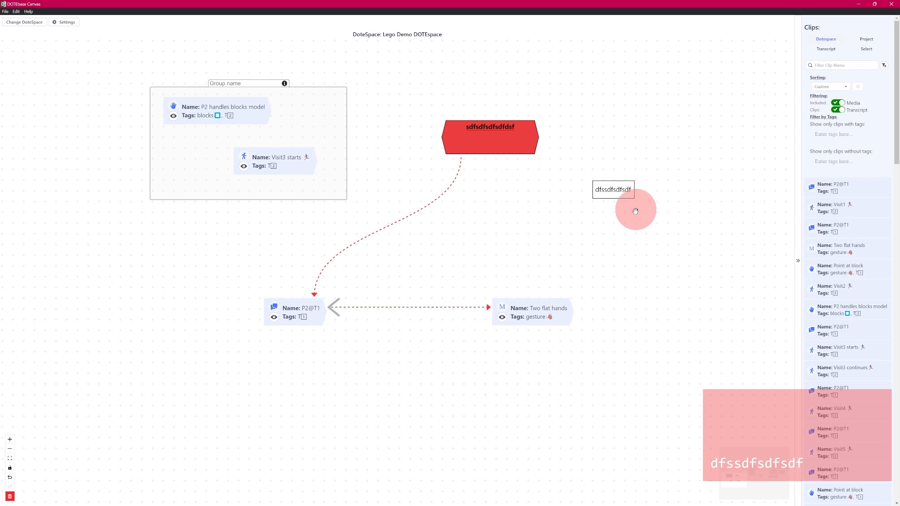
Select the new label node and change its shape to Circle
{"action": "left_click", "coordinate": [604, 182]}
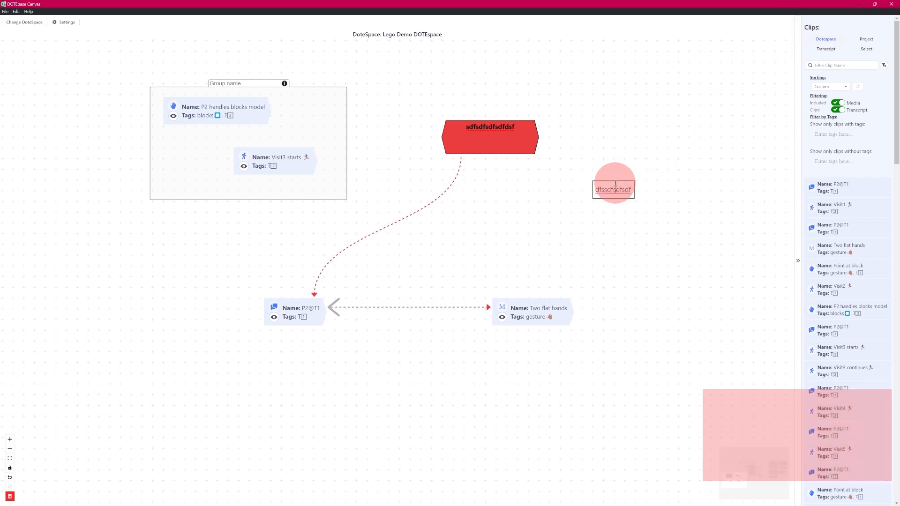
{"action": "left_click", "coordinate": [622, 184]}
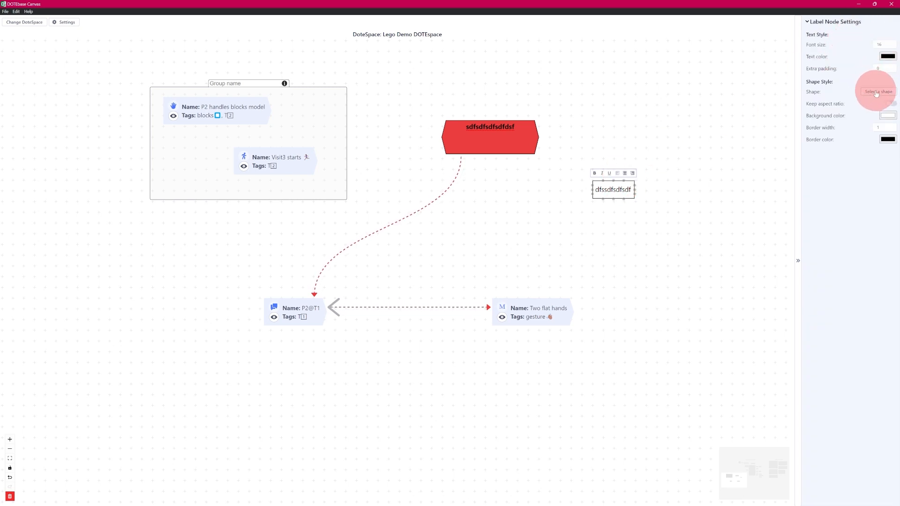
{"action": "left_click", "coordinate": [876, 92]}
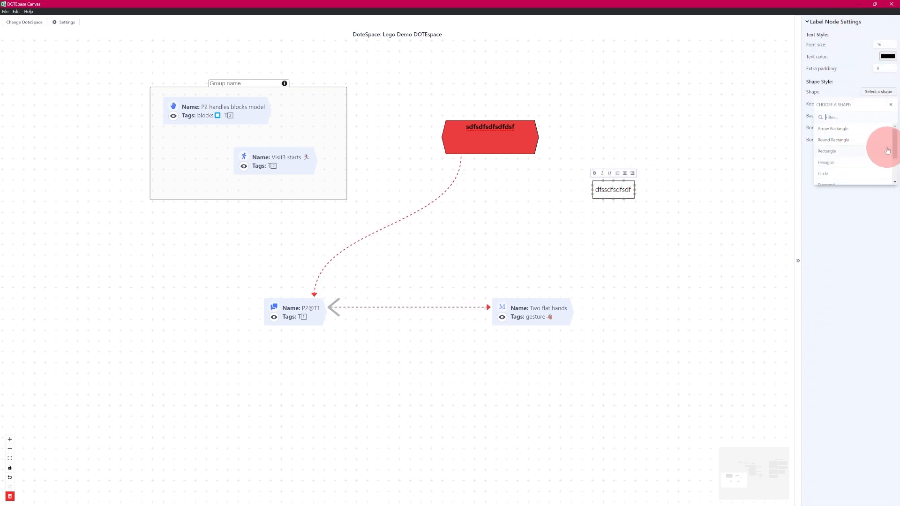
{"action": "left_click", "coordinate": [863, 174]}
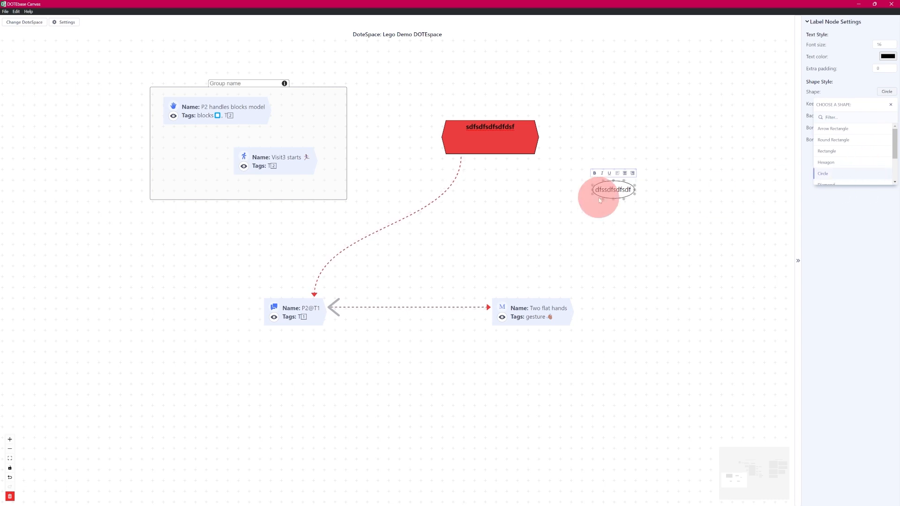
Insert more characters into the label node so its text reads "dfssdsfsdfsdf sdfsdfdfsdfsdf"
{"action": "left_click", "coordinate": [628, 190]}
{"action": "type", "text": "dfsdf"}
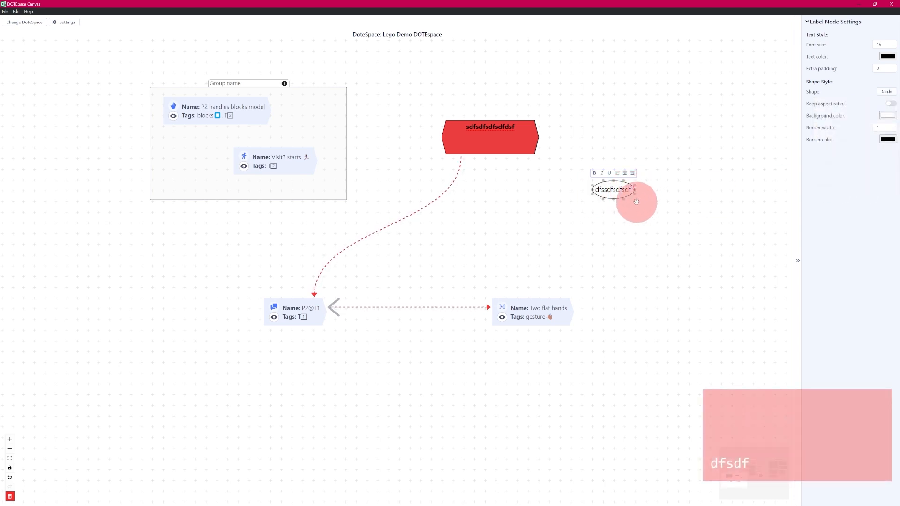
{"action": "type", "text": "dsfsdfsdf"}
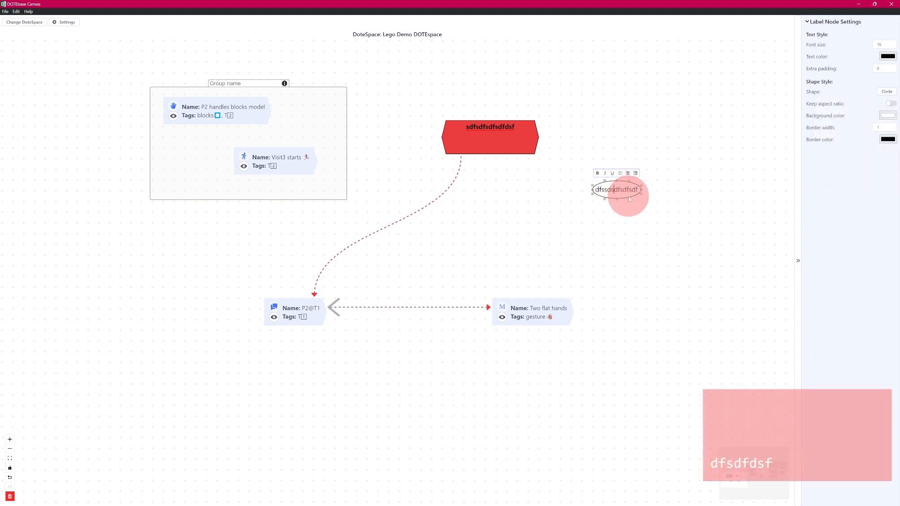
{"action": "type", "text": " sdfsdfdfsdfsdf"}
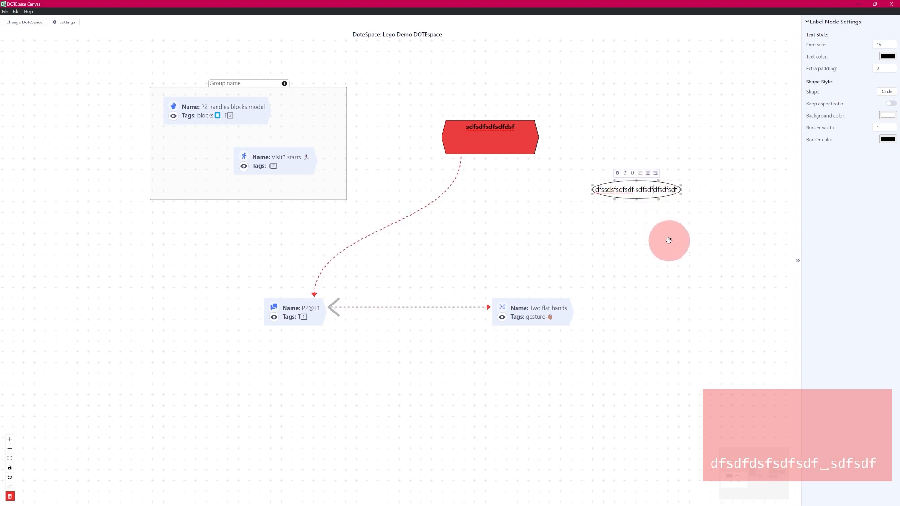
Turn the label node's Keep aspect ratio option on and back off
{"action": "left_click", "coordinate": [892, 103]}
{"action": "left_click", "coordinate": [891, 103]}
{"action": "left_click", "coordinate": [892, 104]}
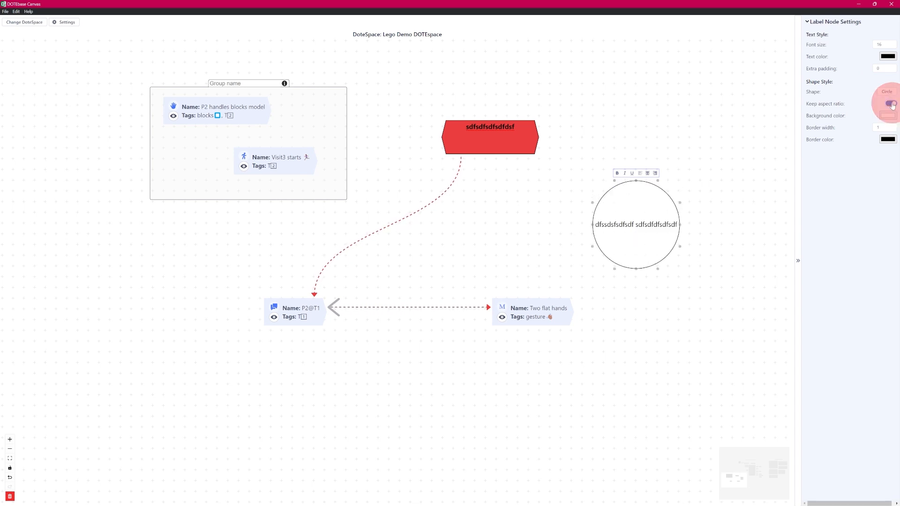
{"action": "left_click", "coordinate": [891, 104]}
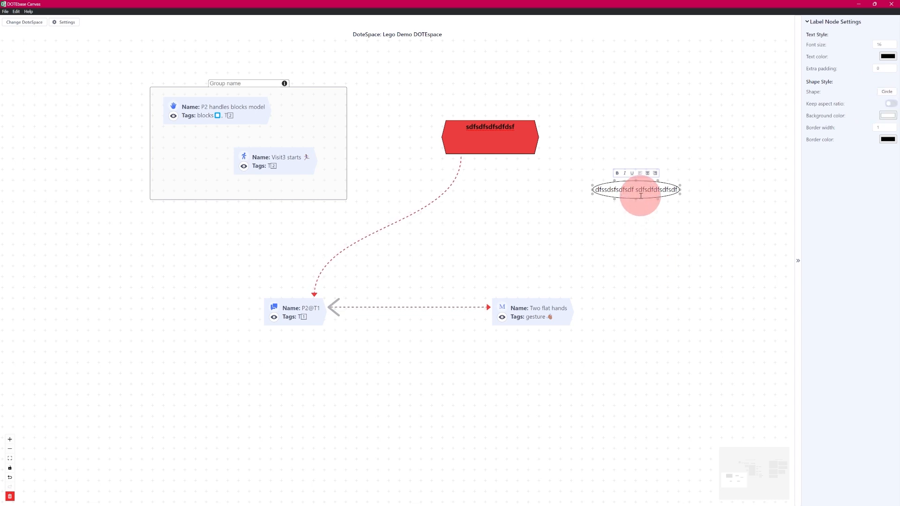
Give the label node a border width of 4 and a red border, RGB 219, 36, 36, and deselect it
{"action": "left_click", "coordinate": [891, 128]}
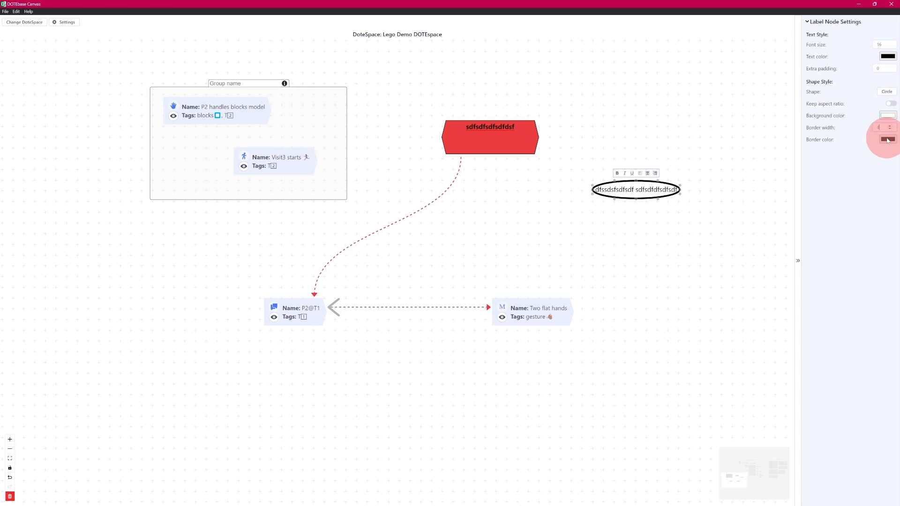
{"action": "left_click", "coordinate": [887, 140]}
{"action": "left_click", "coordinate": [884, 154]}
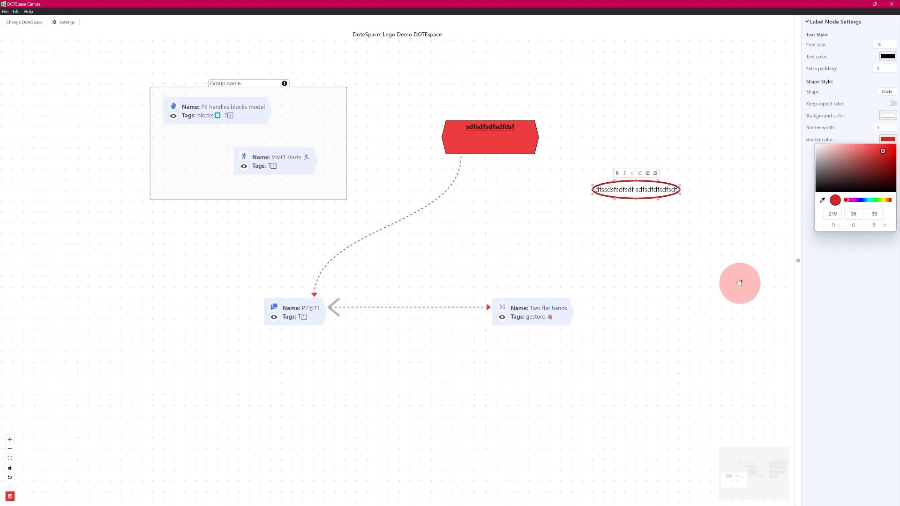
{"action": "left_click", "coordinate": [739, 282]}
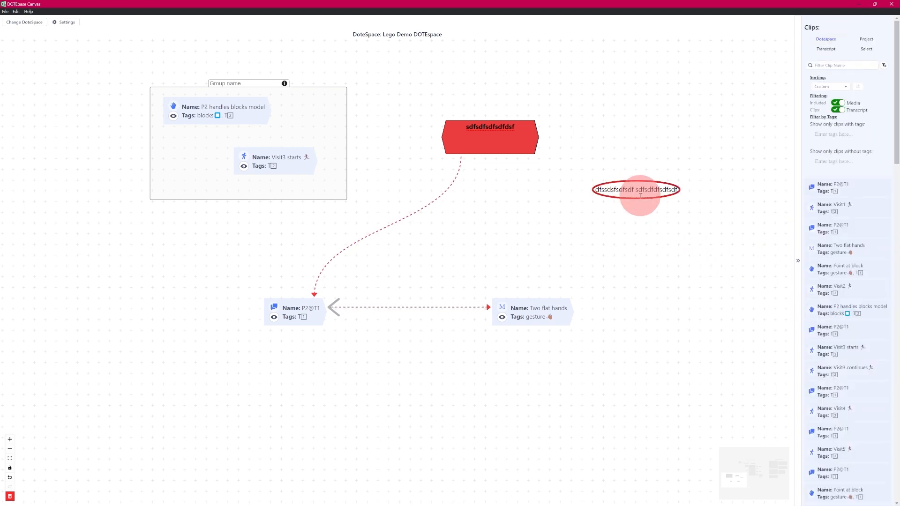
Look over the existing LEGO DEMO flow diagram and the node types that can be added to the canvas
{"action": "left_click_drag", "start_coordinate": [736, 490], "coordinate": [748, 475]}
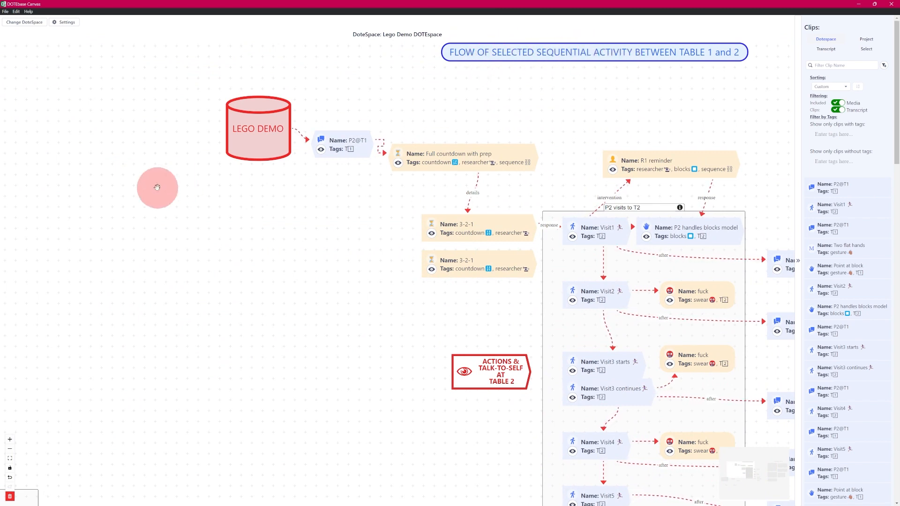
{"action": "right_click", "coordinate": [241, 330]}
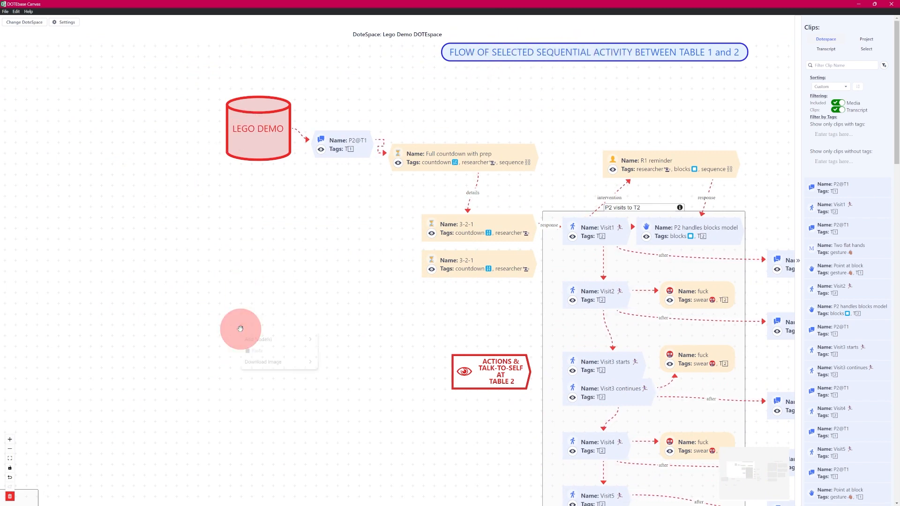
{"action": "mouse_move", "coordinate": [279, 341]}
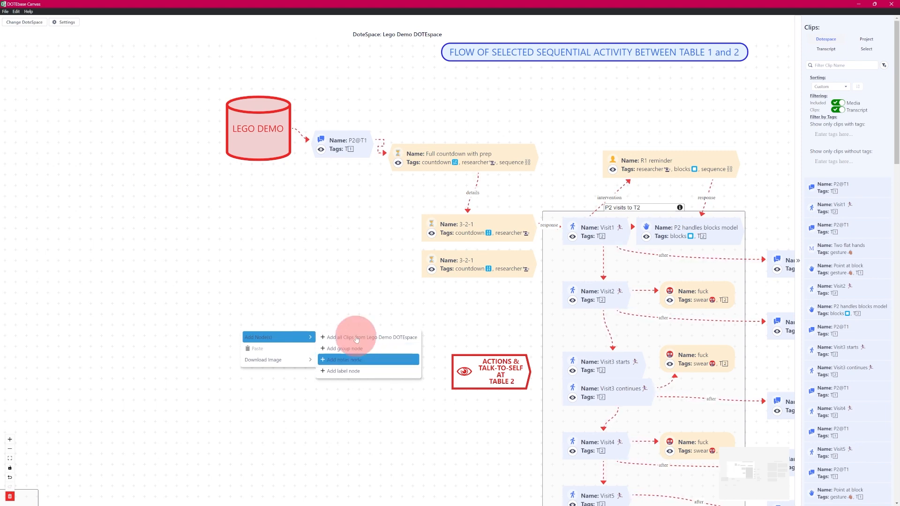
{"action": "left_click", "coordinate": [371, 362]}
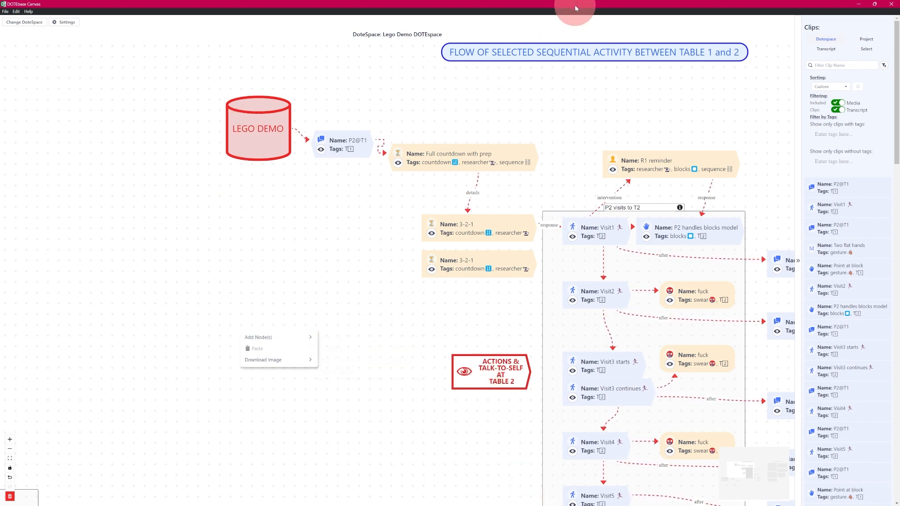
{"action": "left_click_drag", "start_coordinate": [198, 359], "coordinate": [585, 28]}
{"action": "left_click_drag", "start_coordinate": [592, 284], "coordinate": [516, 319]}
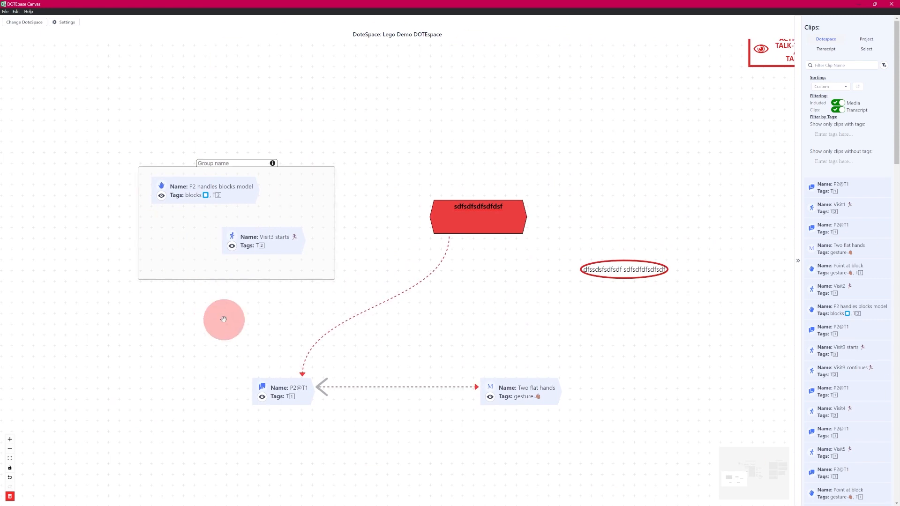
Examine the canvas's image download formats, PNG, SVG and JPEG, with the whole canvas fitted in view
{"action": "right_click", "coordinate": [163, 363]}
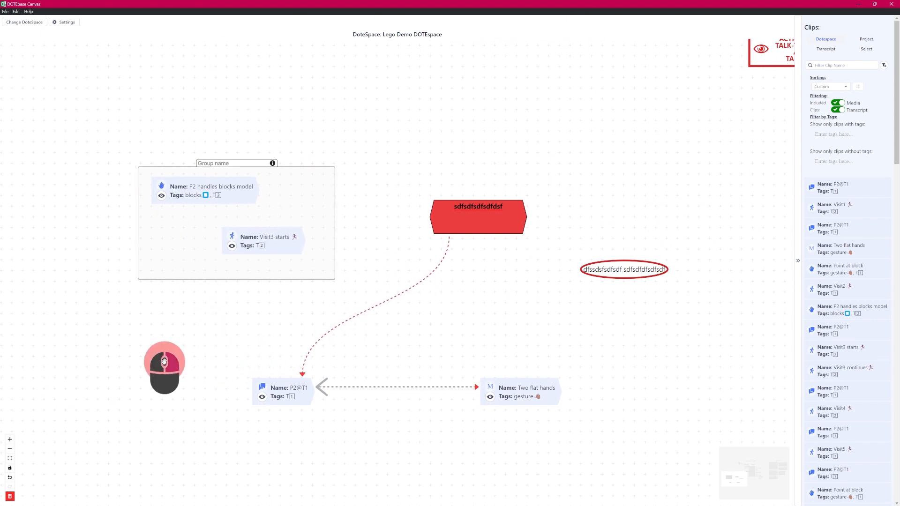
{"action": "mouse_move", "coordinate": [194, 393]}
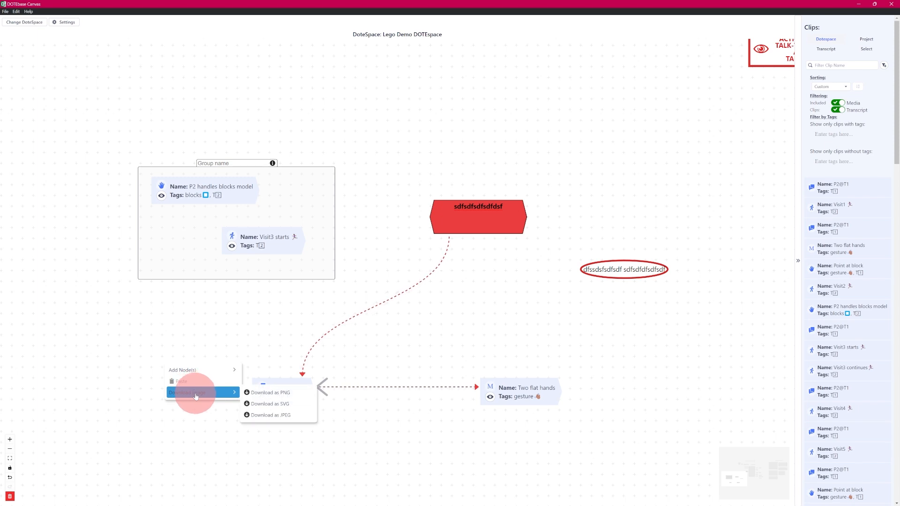
{"action": "mouse_move", "coordinate": [202, 370]}
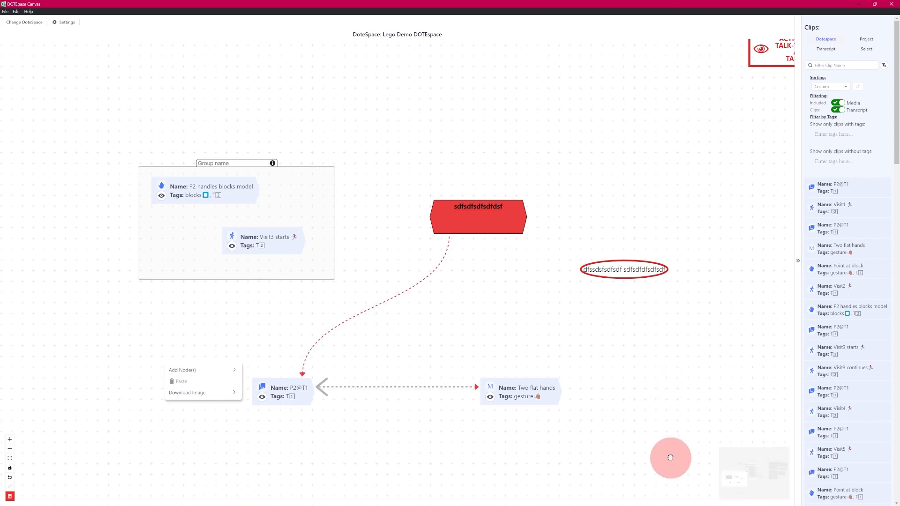
{"action": "left_click", "coordinate": [9, 461]}
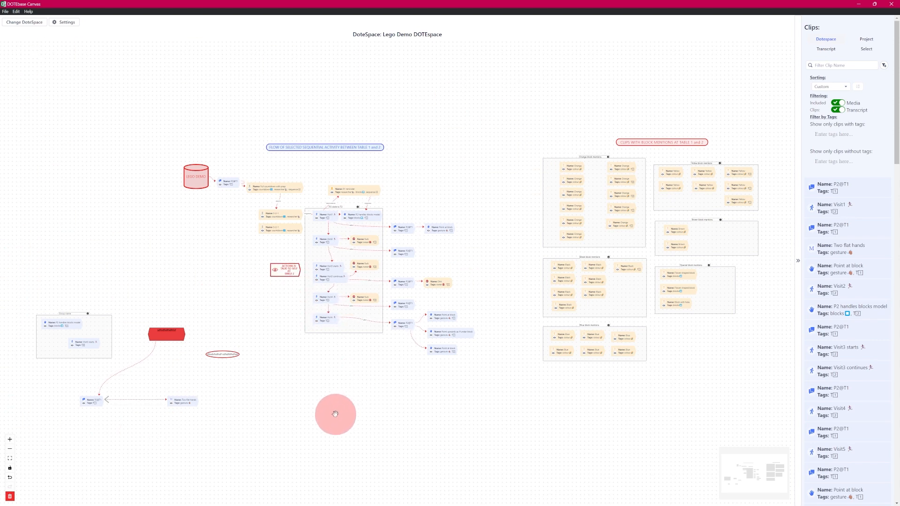
{"action": "right_click", "coordinate": [312, 403]}
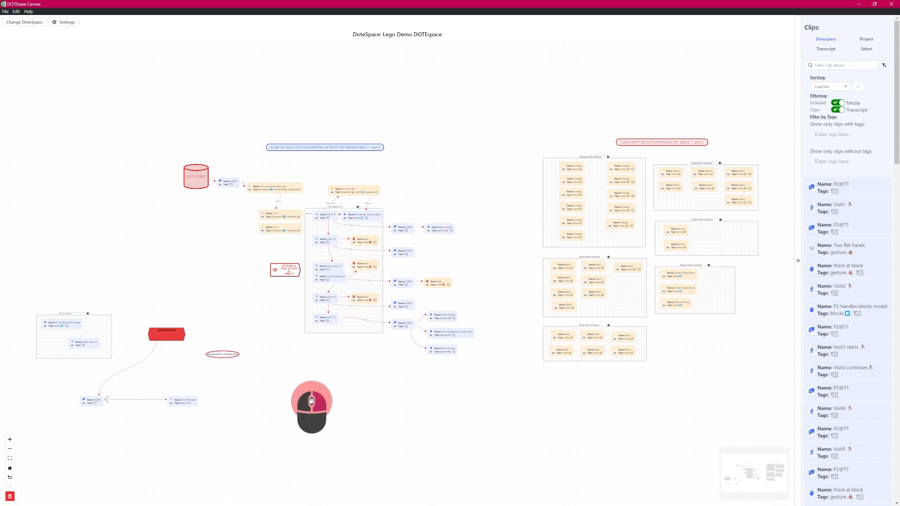
{"action": "mouse_move", "coordinate": [369, 430]}
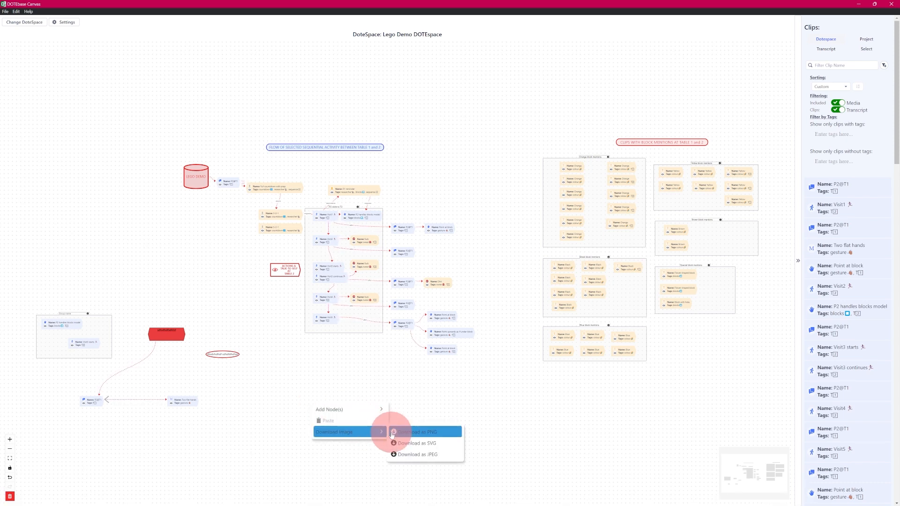
{"action": "left_click", "coordinate": [392, 433]}
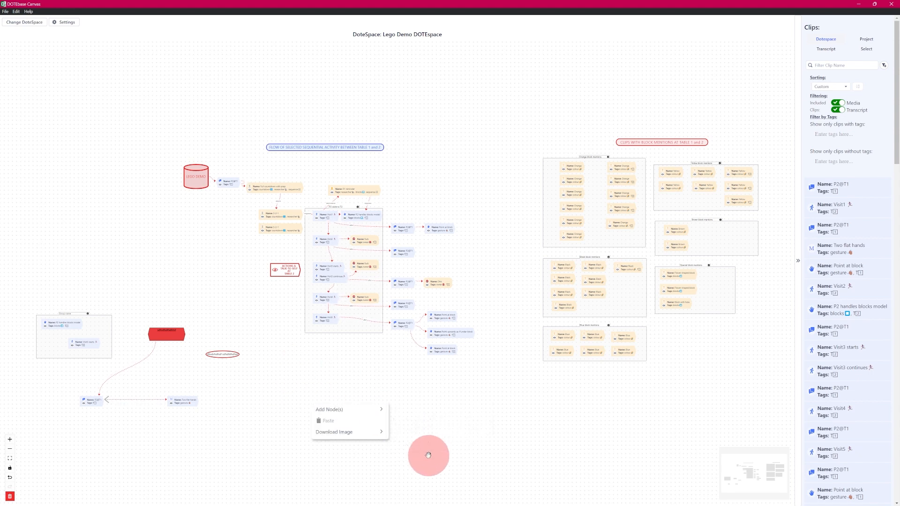
{"action": "left_click", "coordinate": [358, 473]}
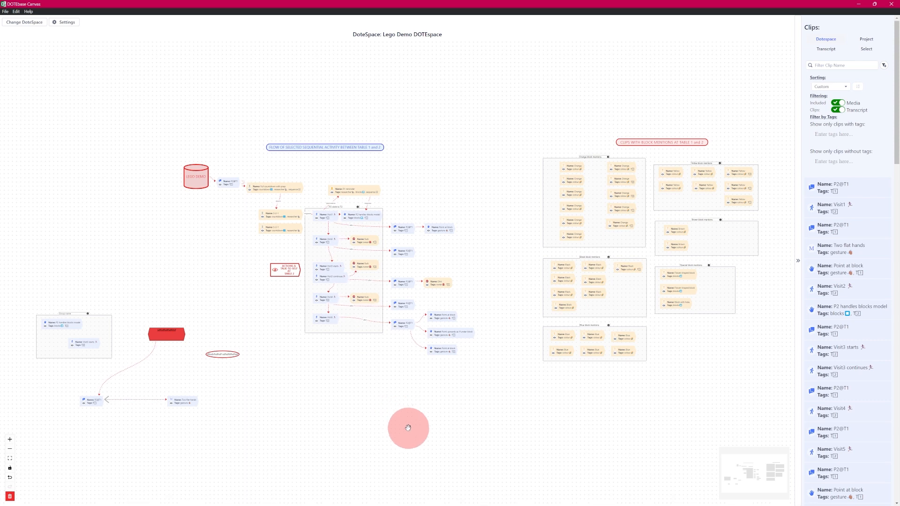
{"action": "left_click_drag", "start_coordinate": [407, 421], "coordinate": [403, 384]}
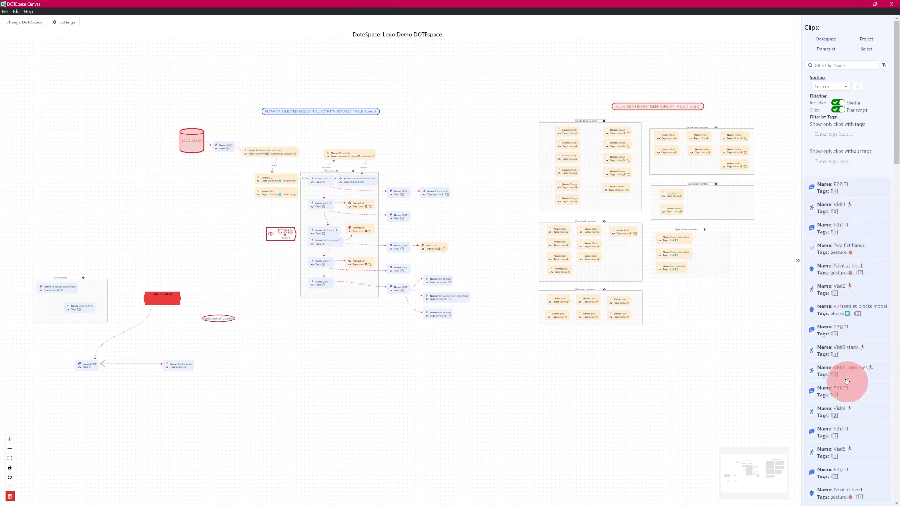
Look through the clip list, filter it by the clip name "visit", and clear the filter
{"action": "scroll", "coordinate": [886, 161], "scroll_direction": "down", "scroll_amount": 15}
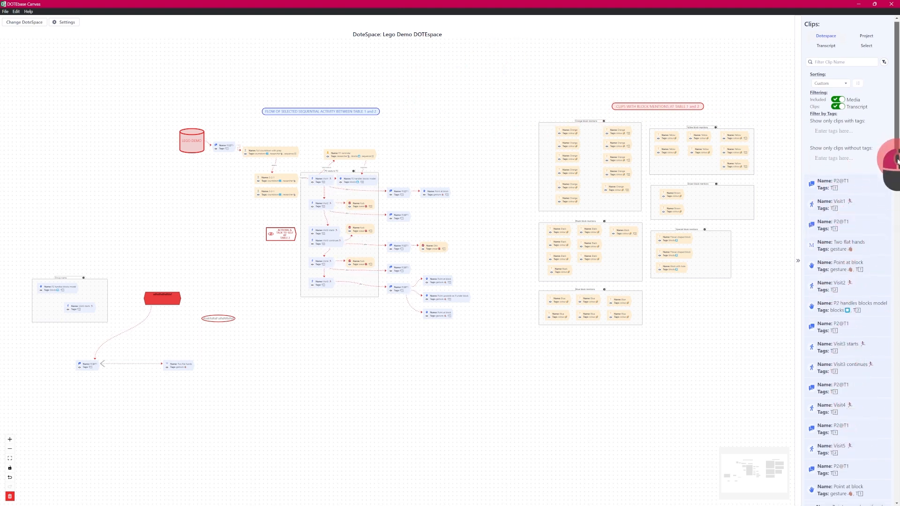
{"action": "left_click_drag", "start_coordinate": [889, 456], "coordinate": [893, 131]}
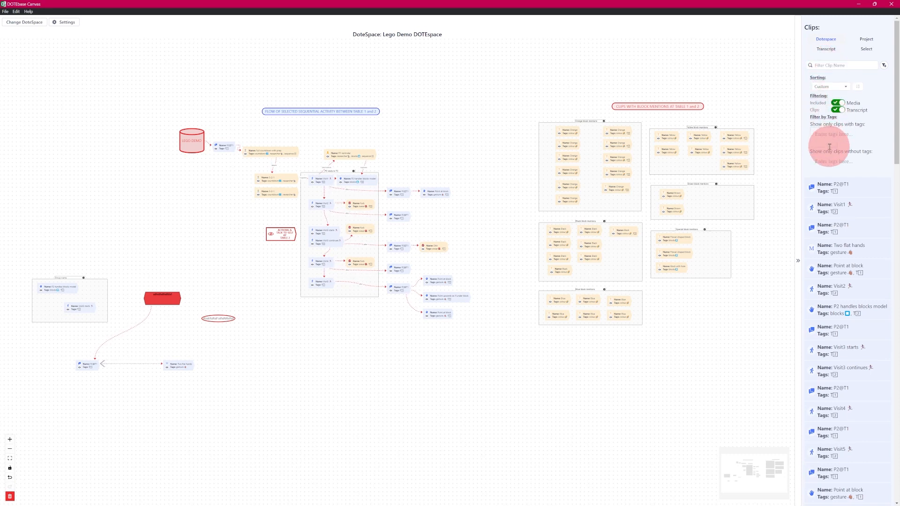
{"action": "left_click", "coordinate": [839, 69]}
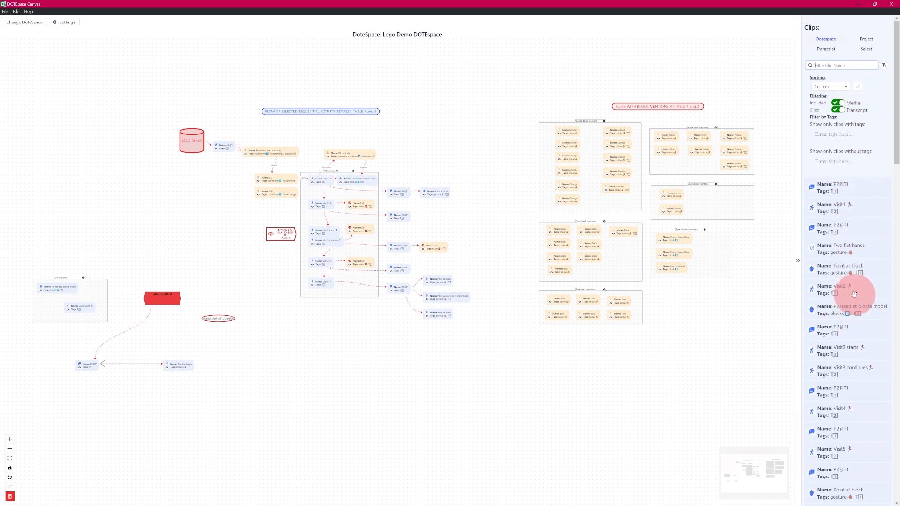
{"action": "type", "text": "visit"}
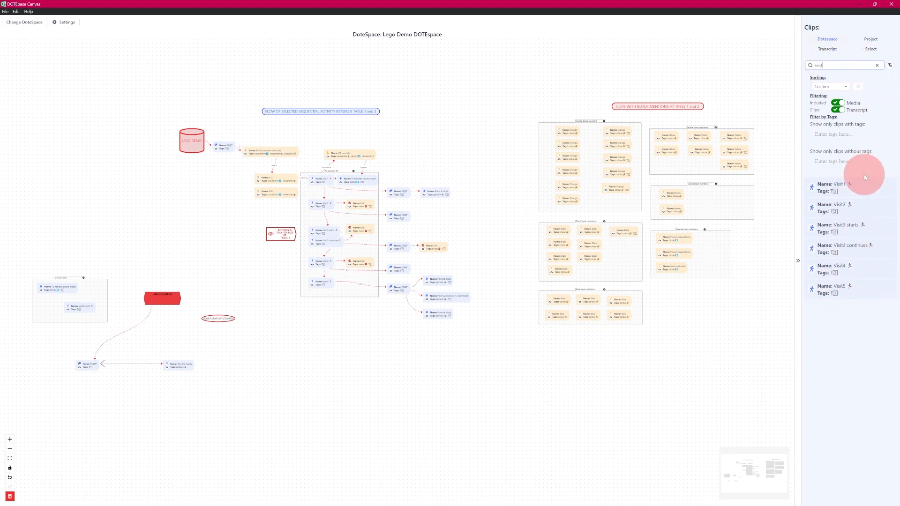
{"action": "left_click", "coordinate": [877, 66]}
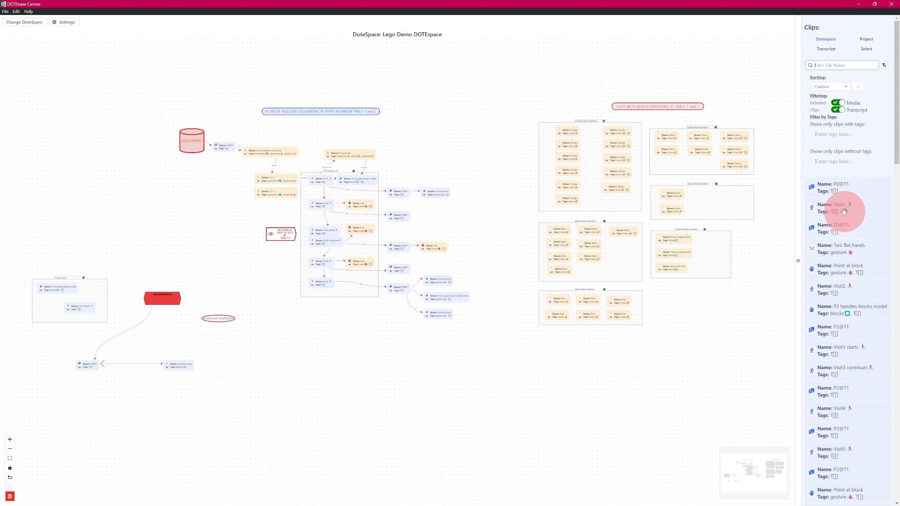
Sort the clip list by Updated and re-sort it by Name
{"action": "left_click", "coordinate": [846, 89]}
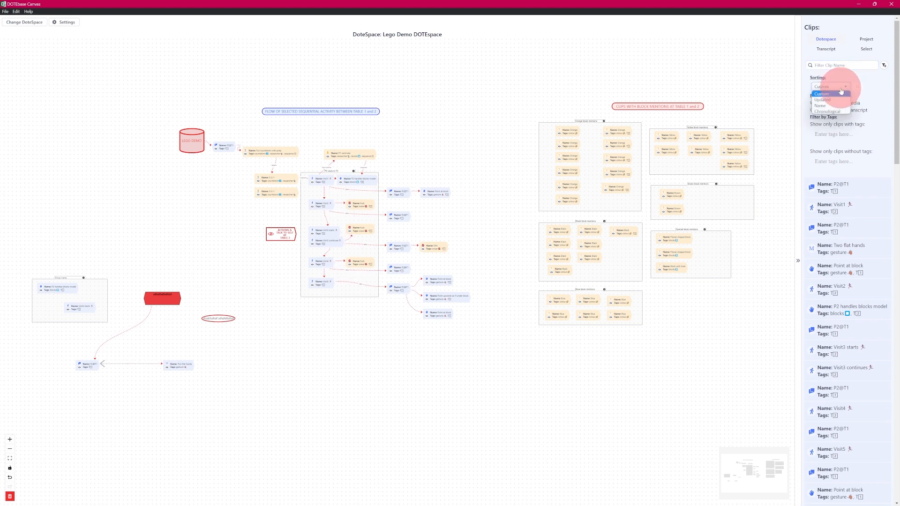
{"action": "left_click", "coordinate": [836, 106]}
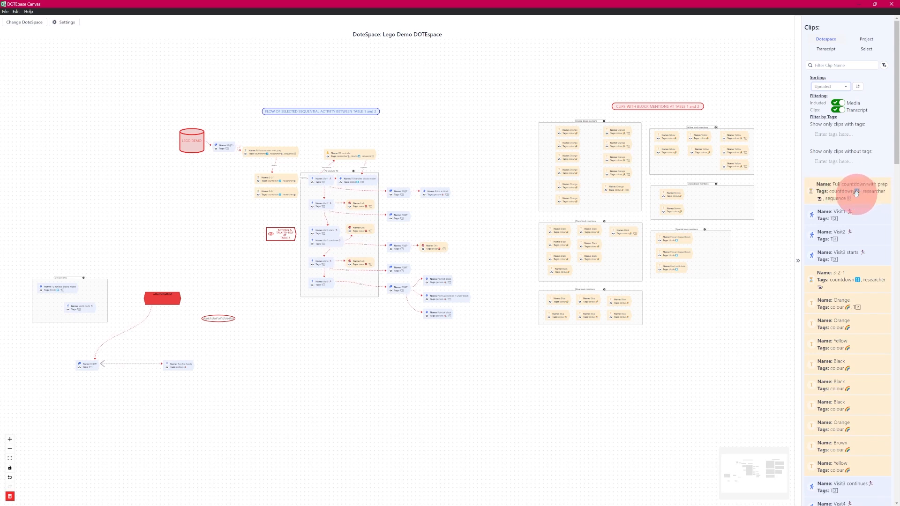
{"action": "left_click", "coordinate": [846, 88]}
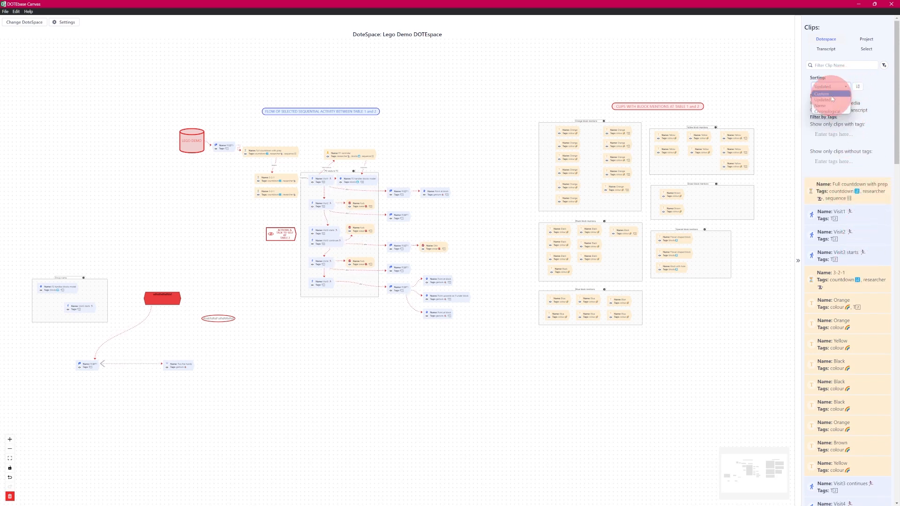
{"action": "left_click", "coordinate": [825, 97]}
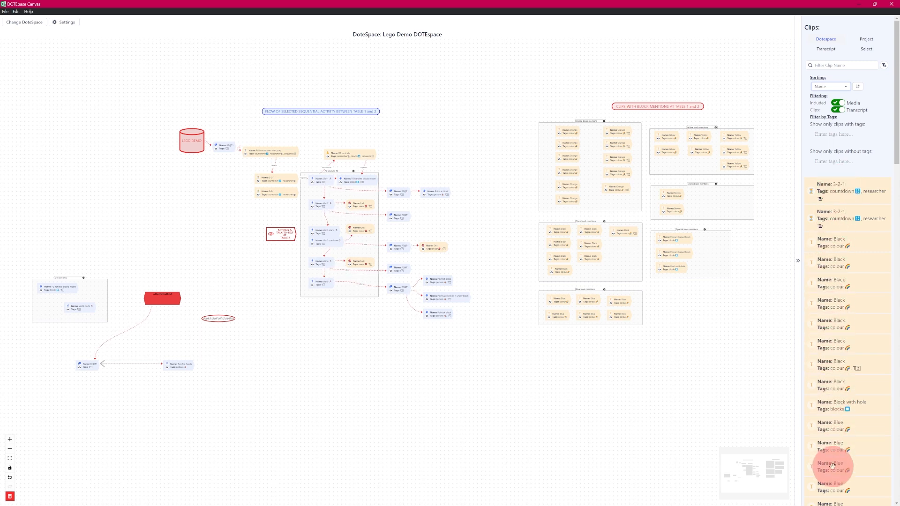
Sort the clip list in Chronological order and look through the whole list of media and transcript clips
{"action": "left_click", "coordinate": [847, 88]}
{"action": "left_click", "coordinate": [831, 111]}
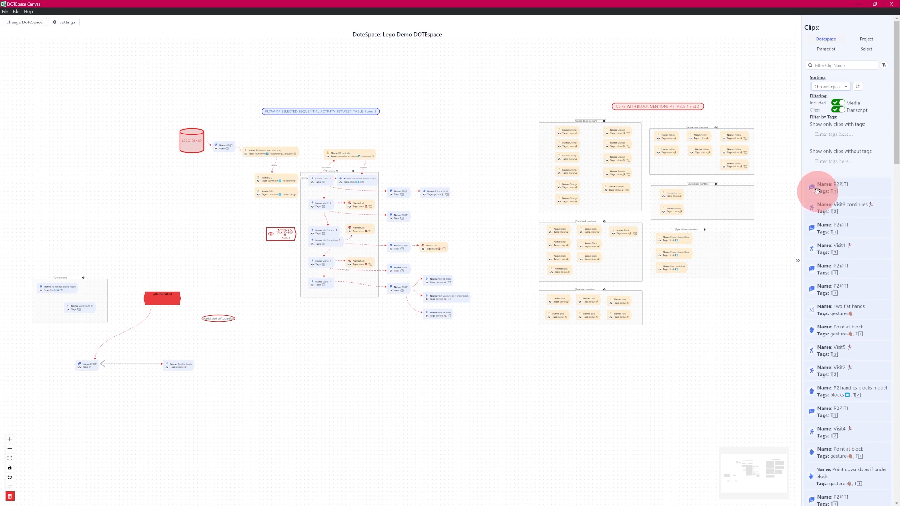
{"action": "left_click_drag", "start_coordinate": [895, 170], "coordinate": [896, 221]}
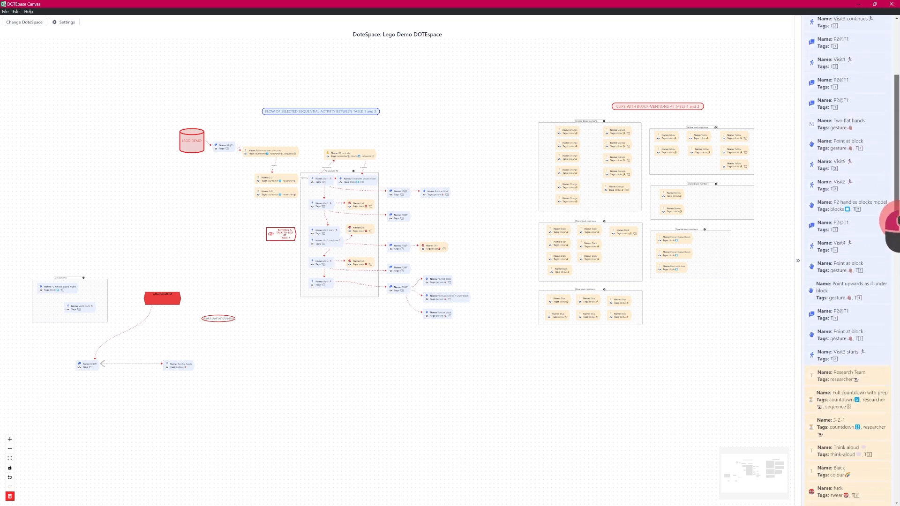
{"action": "scroll", "coordinate": [876, 218], "scroll_direction": "down", "scroll_amount": 3}
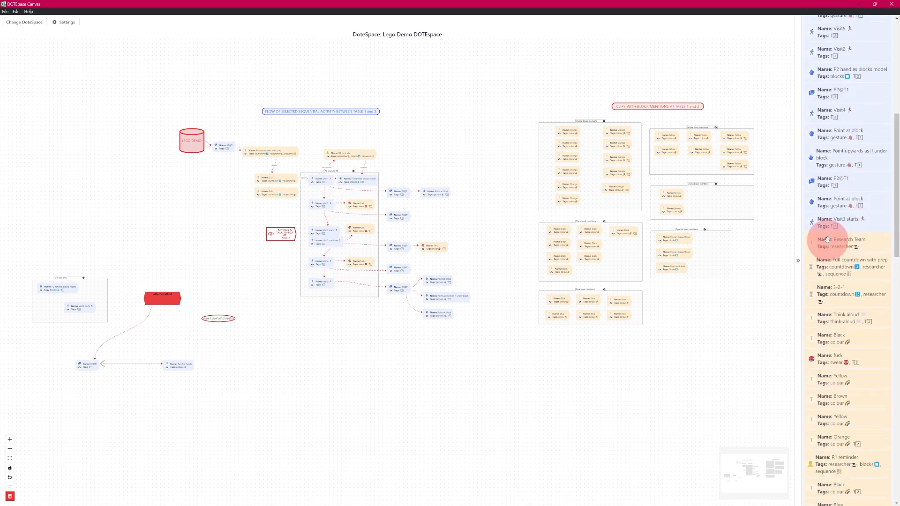
{"action": "left_click_drag", "start_coordinate": [894, 231], "coordinate": [895, 492]}
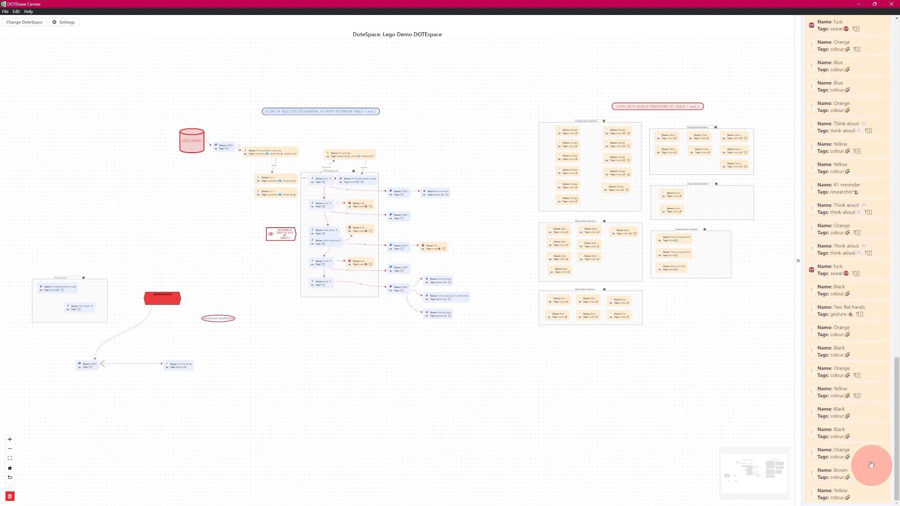
{"action": "left_click_drag", "start_coordinate": [895, 430], "coordinate": [895, 30]}
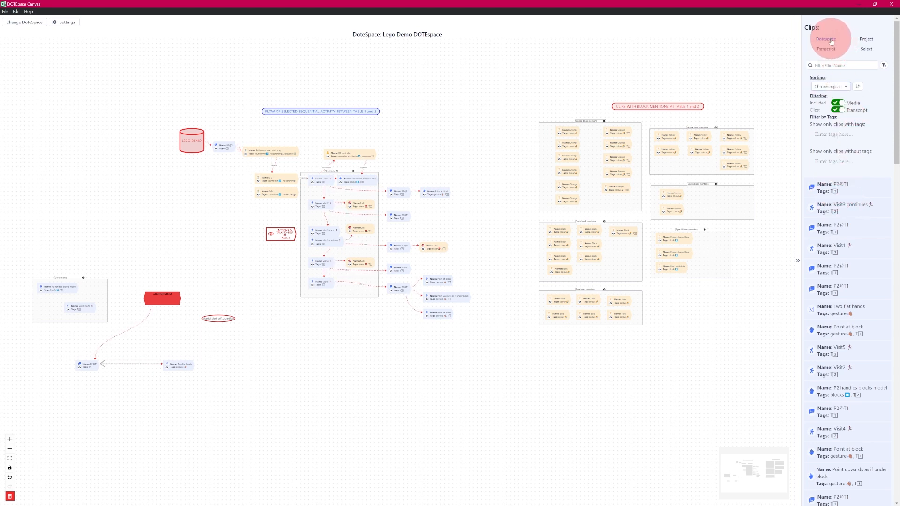
View the clips by Project and by Transcript, and return to the Dotespace clip list
{"action": "left_click", "coordinate": [867, 41]}
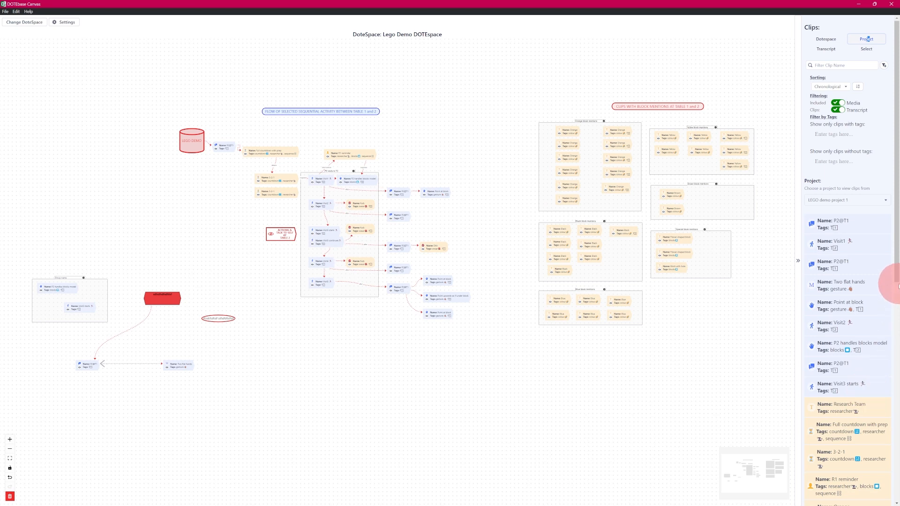
{"action": "left_click", "coordinate": [822, 49]}
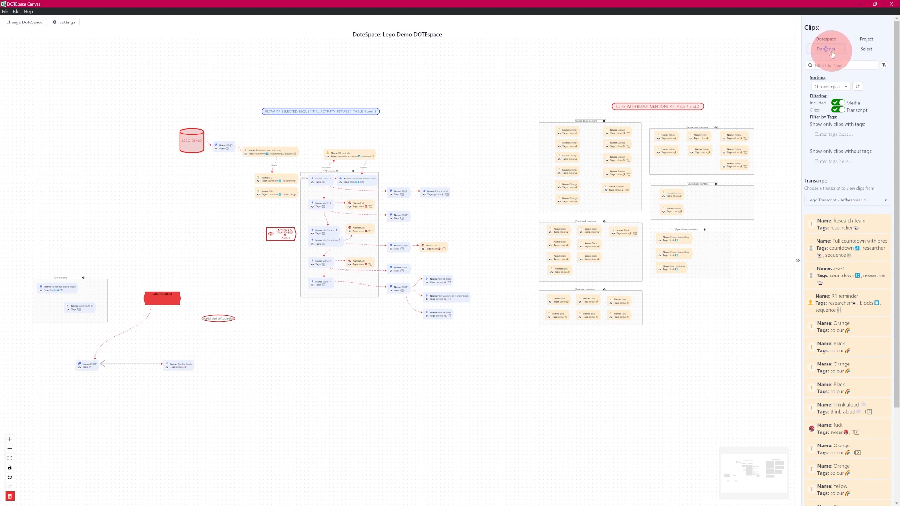
{"action": "left_click", "coordinate": [870, 41]}
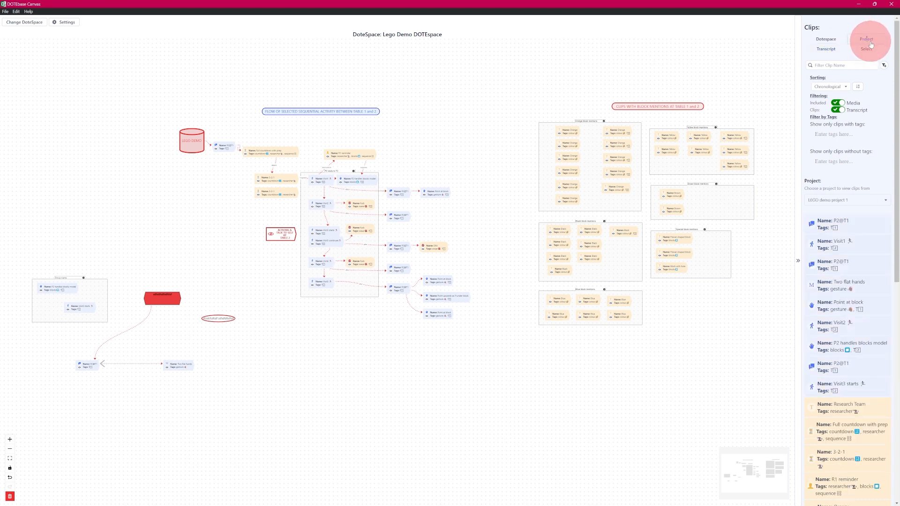
{"action": "left_click", "coordinate": [826, 39]}
Show only the media clips and only the transcript clips in turn, and include both types again
{"action": "left_click", "coordinate": [838, 110]}
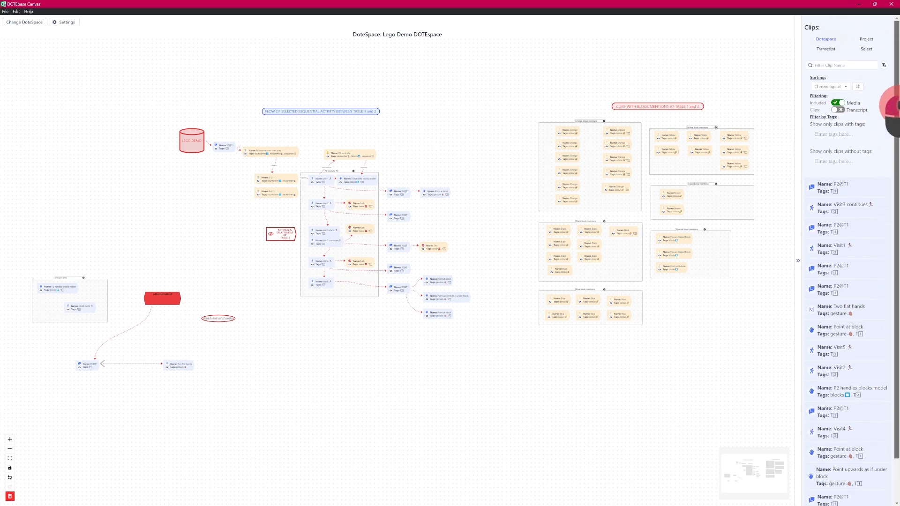
{"action": "left_click", "coordinate": [837, 103]}
{"action": "left_click", "coordinate": [837, 111]}
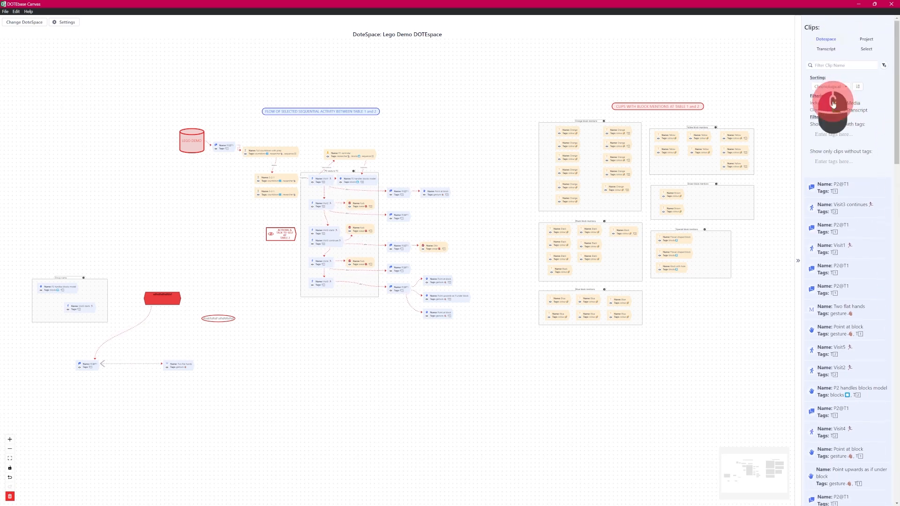
{"action": "left_click_drag", "start_coordinate": [897, 114], "coordinate": [889, 70]}
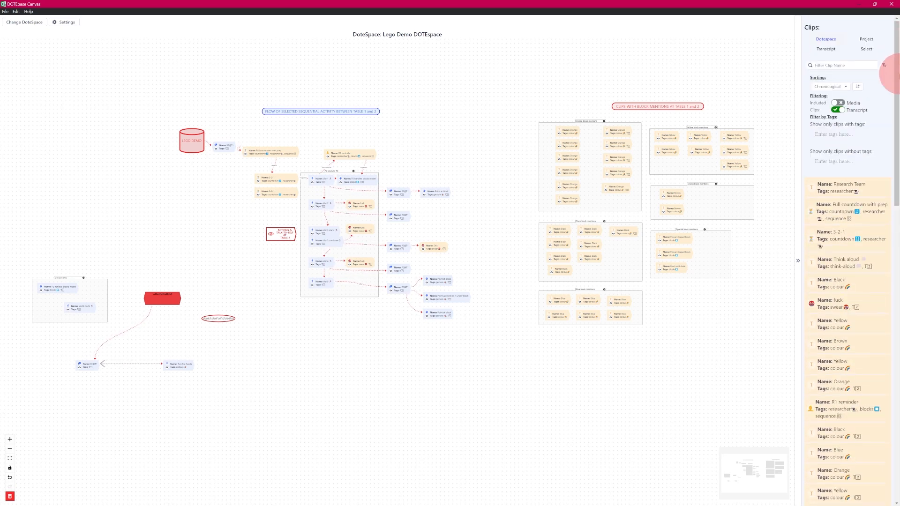
{"action": "left_click", "coordinate": [835, 104]}
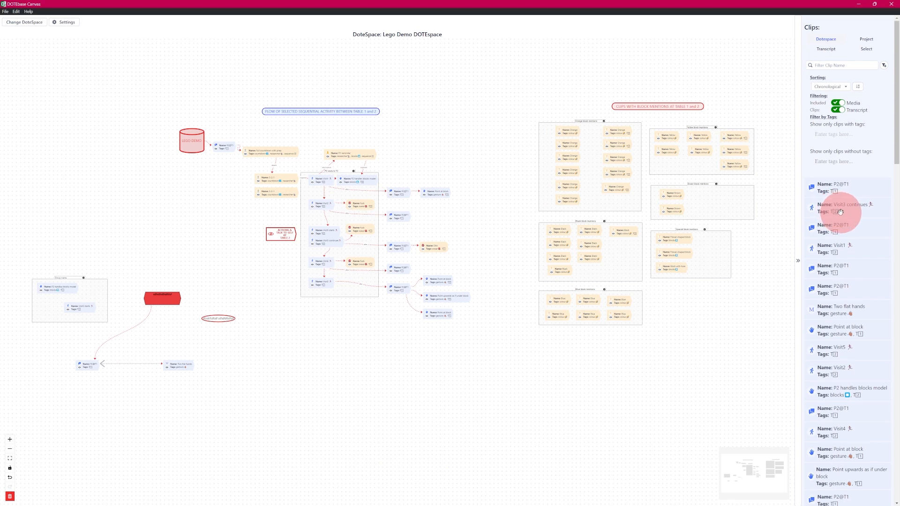
Filter the clip list to clips with the tag "T" plus the keycap 2 emoji and look through the filtered list
{"action": "type", "text": "T"}
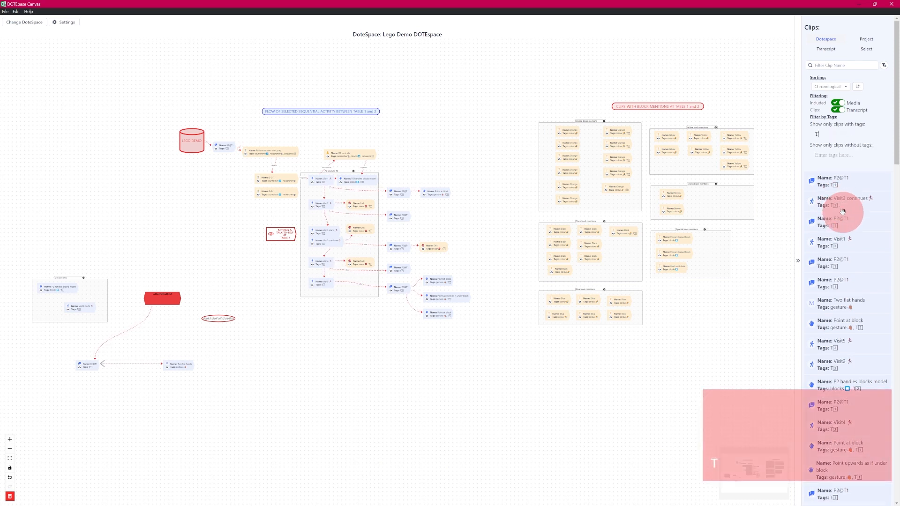
{"action": "key", "text": "super+period"}
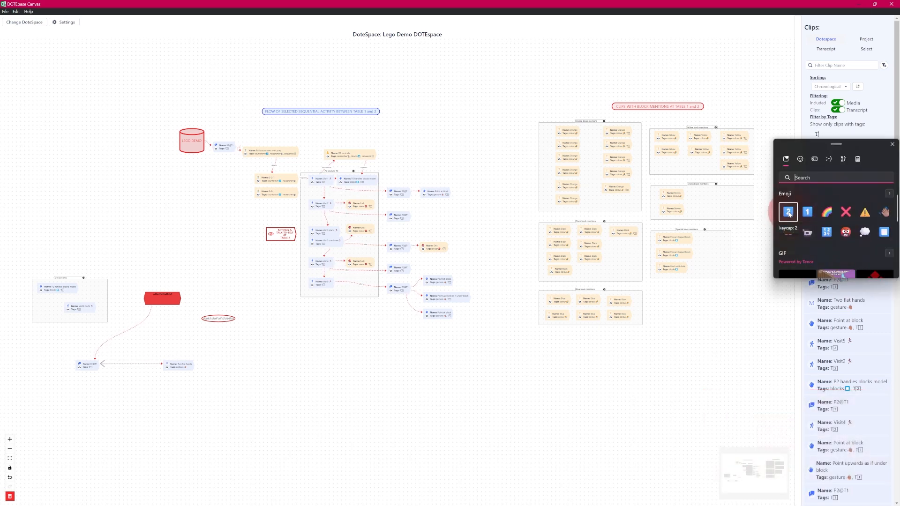
{"action": "left_click", "coordinate": [788, 212]}
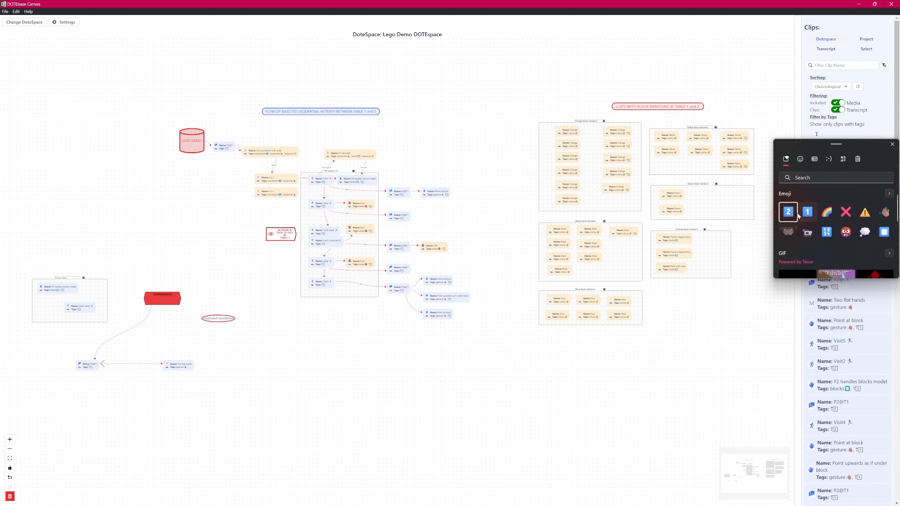
{"action": "left_click", "coordinate": [893, 145]}
{"action": "key", "text": "Return"}
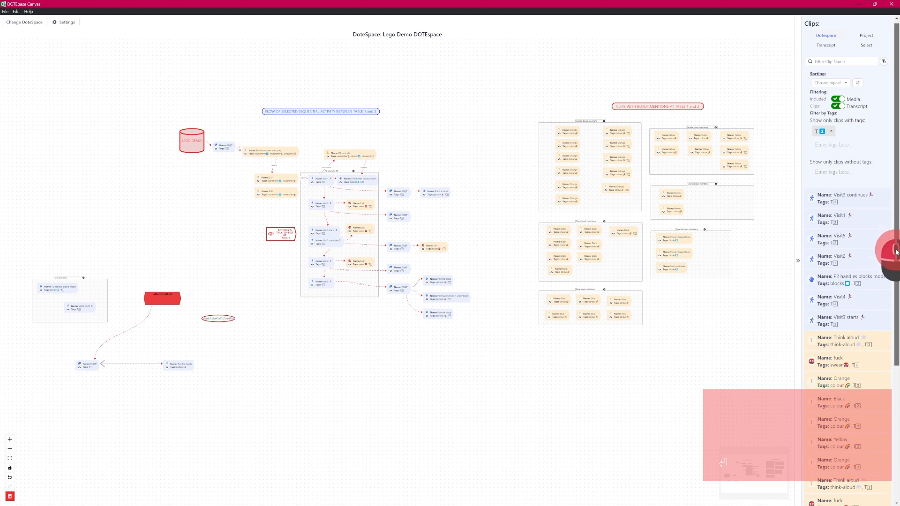
{"action": "scroll", "coordinate": [866, 418], "scroll_direction": "down", "scroll_amount": 4}
{"action": "left_click_drag", "start_coordinate": [896, 361], "coordinate": [894, 190]}
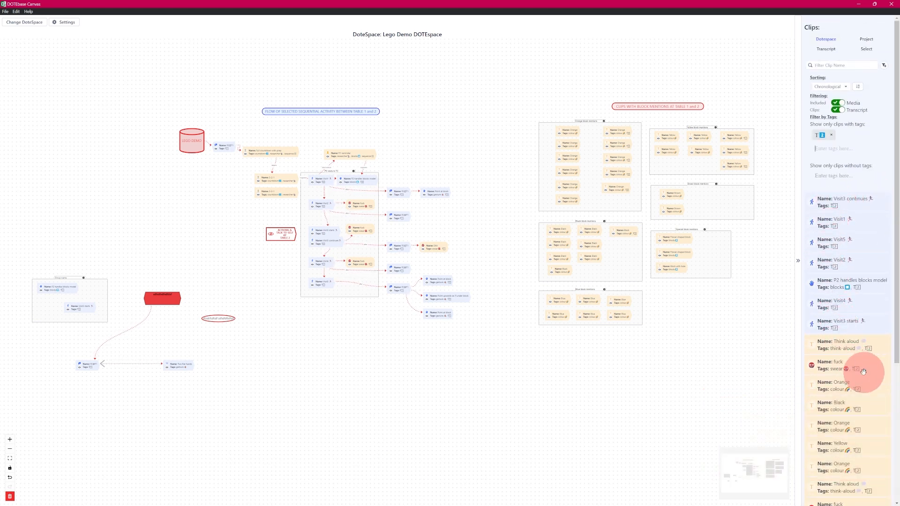
Exclude clips with the tag "colour" plus the rainbow emoji and look through the filtered list
{"action": "left_click", "coordinate": [852, 136]}
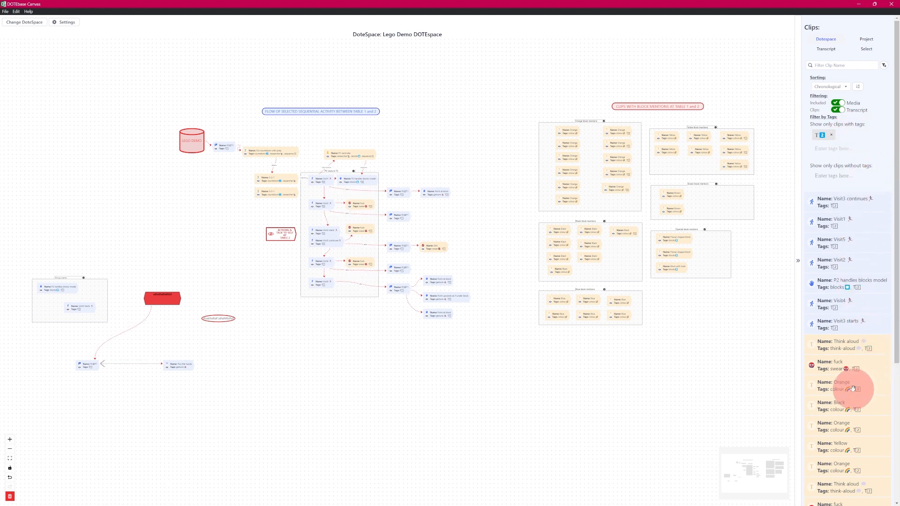
{"action": "left_click", "coordinate": [829, 177]}
{"action": "type", "text": "cl"}
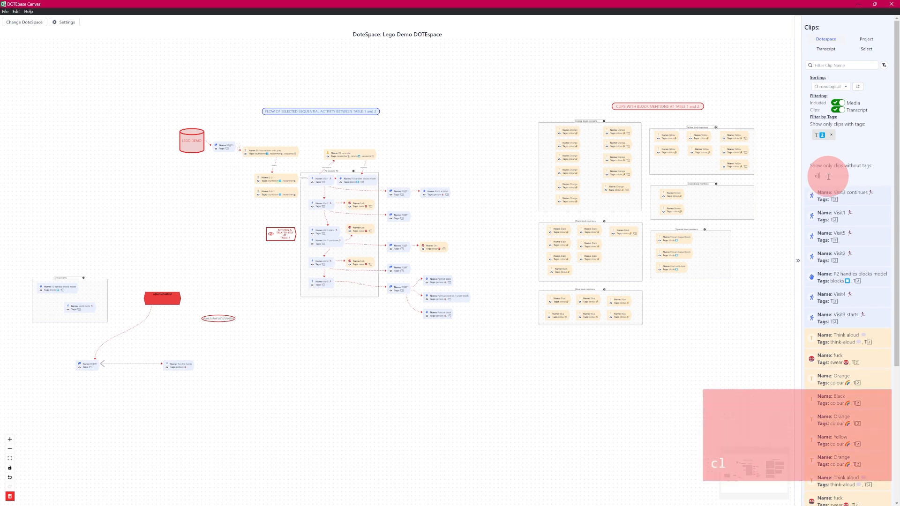
{"action": "key", "text": "BackSpace"}
{"action": "key", "text": "BackSpace"}
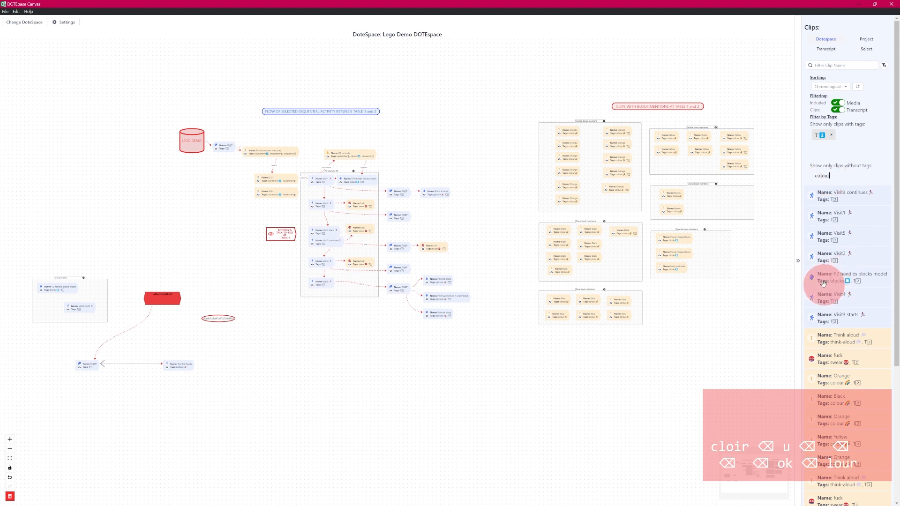
{"action": "key", "text": "super+period"}
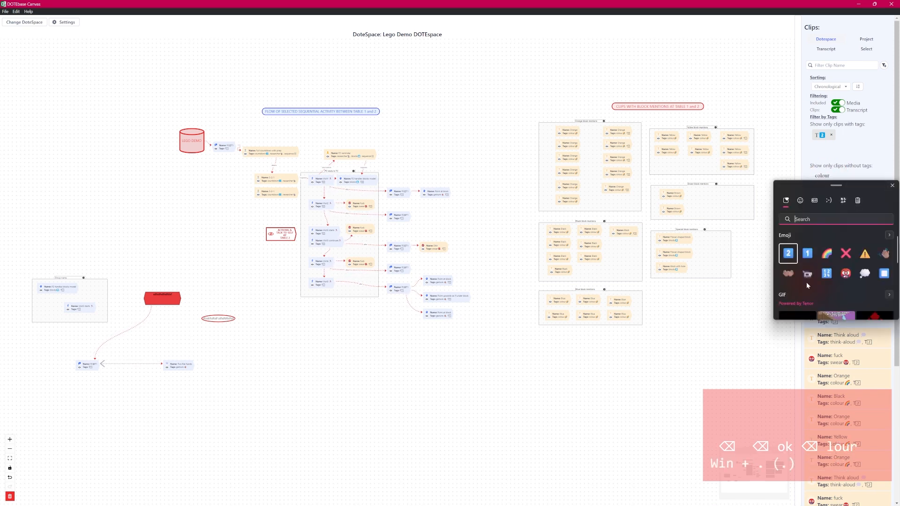
{"action": "left_click", "coordinate": [826, 255]}
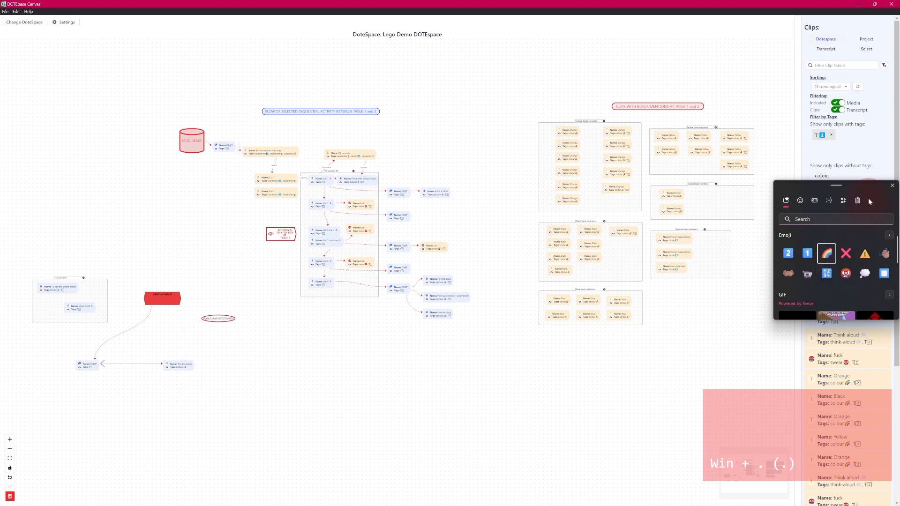
{"action": "left_click", "coordinate": [891, 185]}
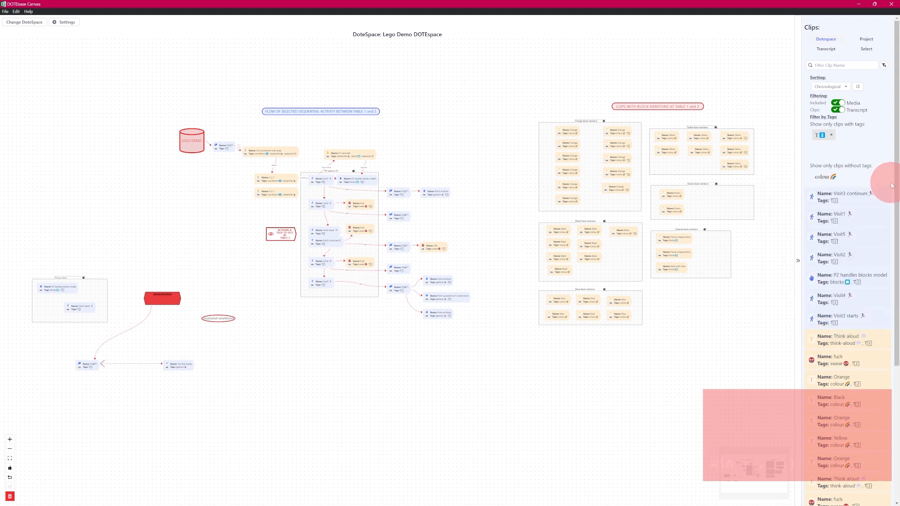
{"action": "key", "text": "Return"}
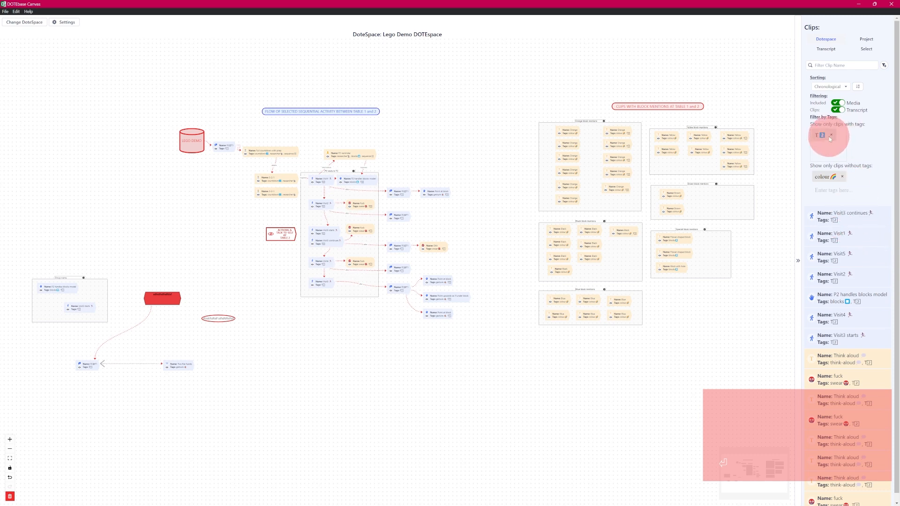
{"action": "left_click_drag", "start_coordinate": [896, 252], "coordinate": [897, 358]}
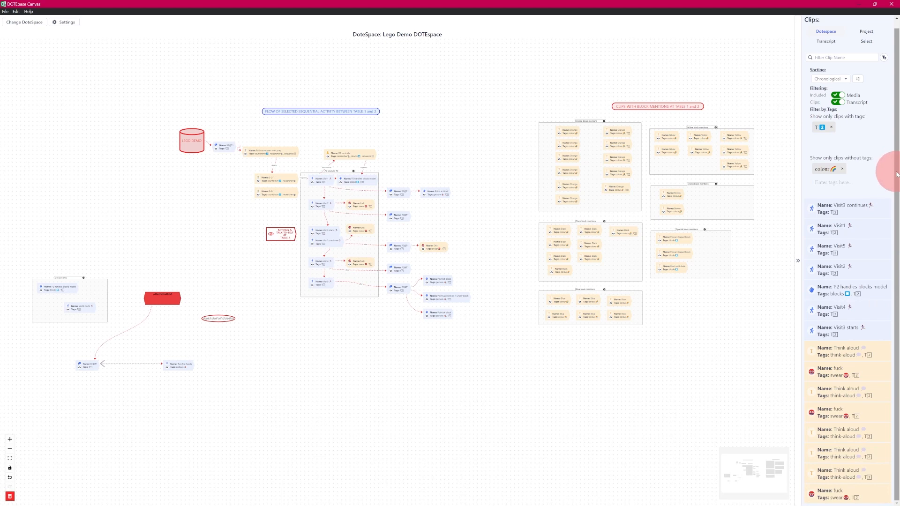
Remove both tag filters, and check the Select clip view before returning to the Dotespace clip list
{"action": "scroll", "coordinate": [840, 150], "scroll_direction": "up", "scroll_amount": 1}
{"action": "left_click", "coordinate": [830, 136]}
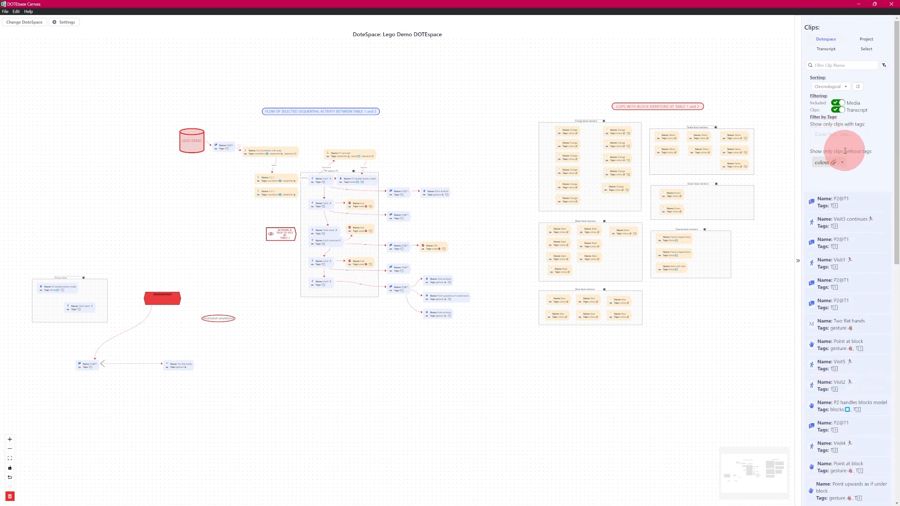
{"action": "left_click", "coordinate": [842, 163]}
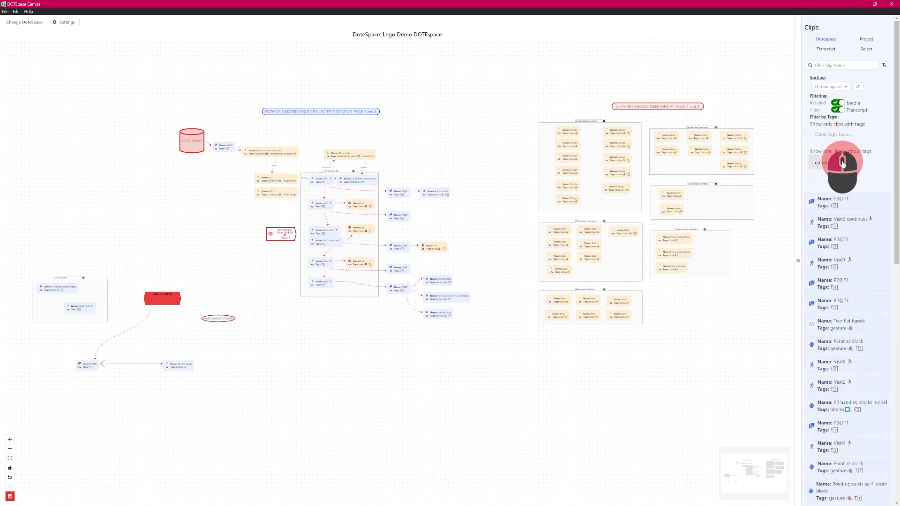
{"action": "left_click", "coordinate": [834, 134]}
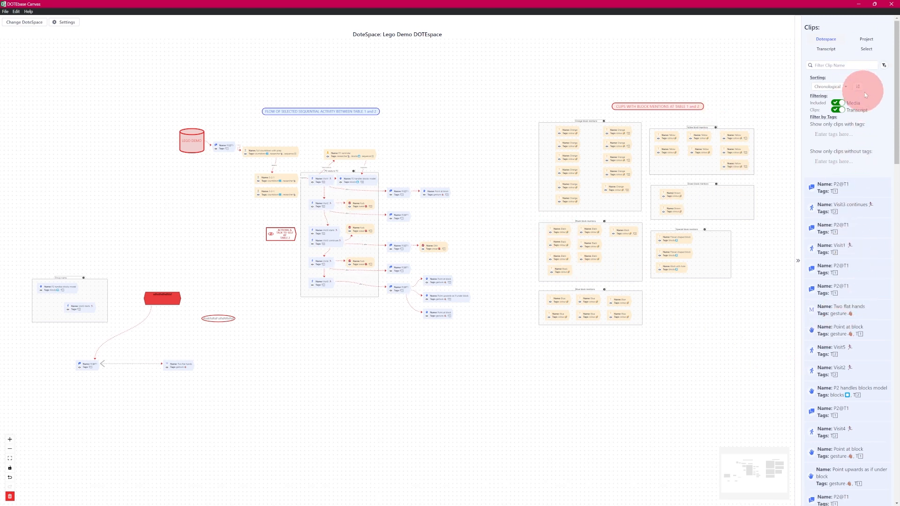
{"action": "left_click", "coordinate": [870, 50]}
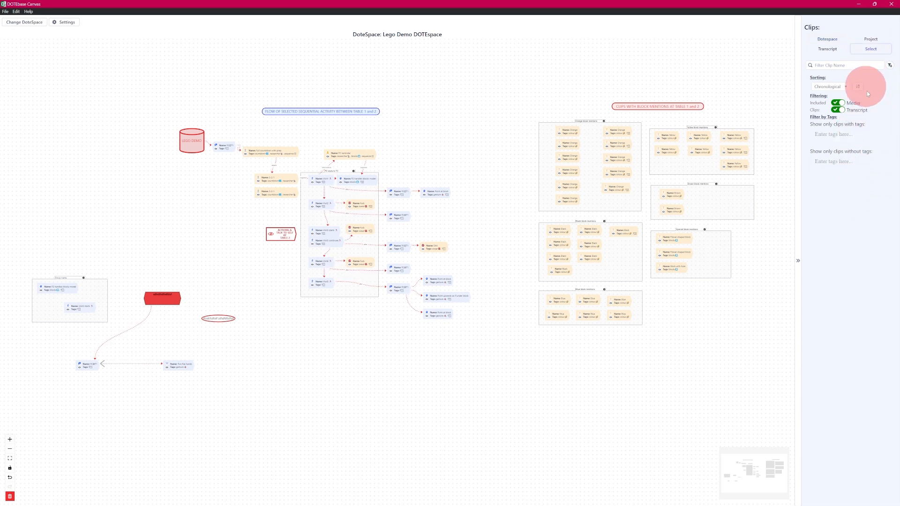
{"action": "left_click", "coordinate": [831, 43]}
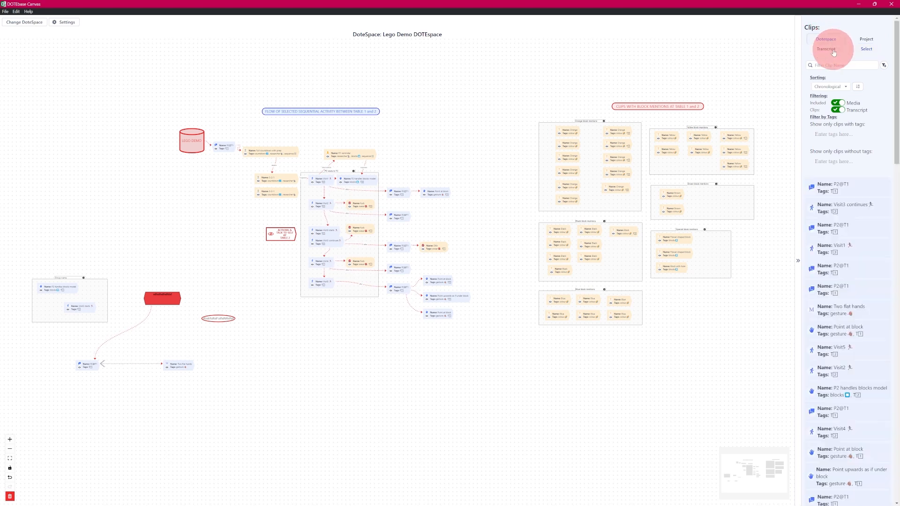